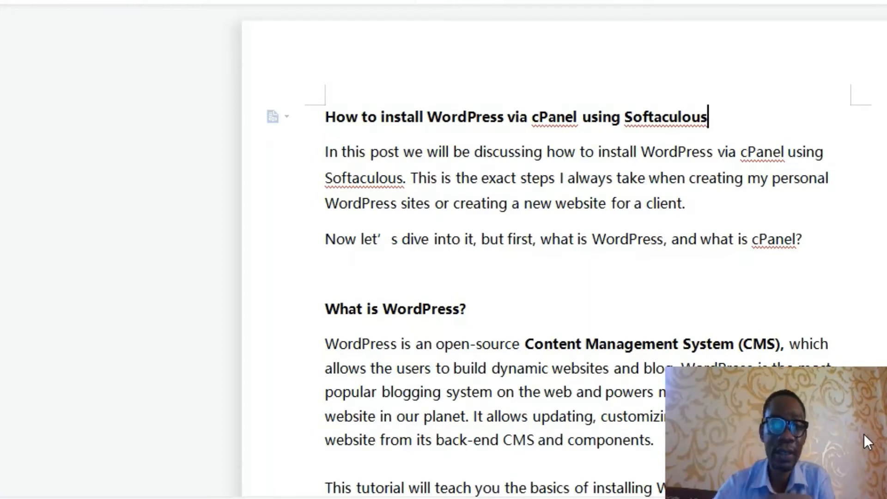
Step: Scroll the article past the WordPress and cPanel explanations to the cPanel dashboard screenshot
{"action": "scroll", "coordinate": [740, 302], "scroll_direction": "down", "scroll_amount": 4}
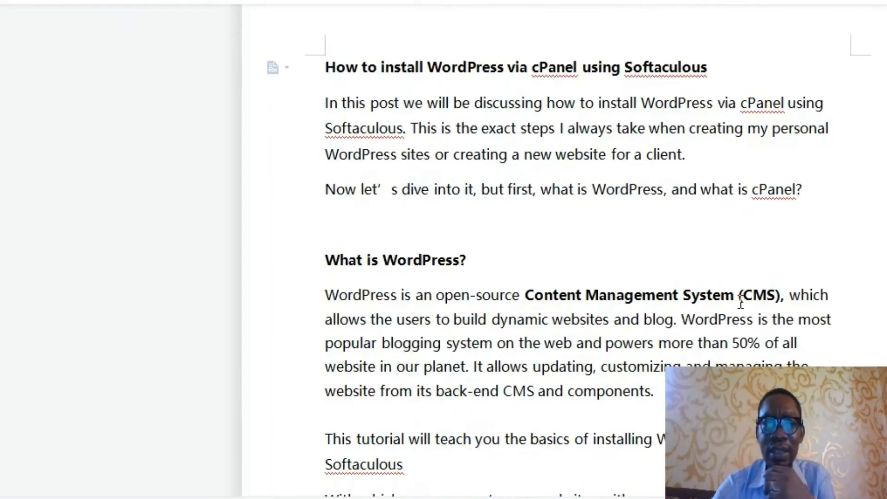
{"action": "scroll", "coordinate": [739, 301], "scroll_direction": "down", "scroll_amount": 1}
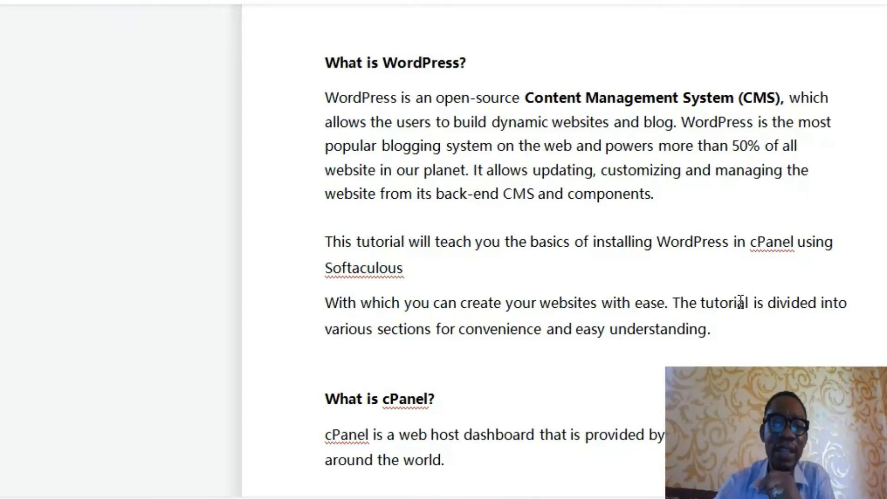
{"action": "scroll", "coordinate": [739, 265], "scroll_direction": "down", "scroll_amount": 4}
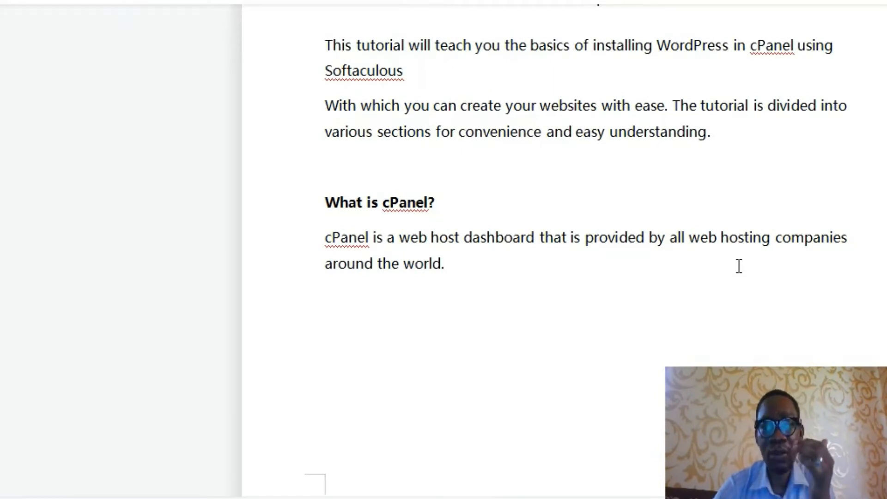
{"action": "scroll", "coordinate": [739, 266], "scroll_direction": "down", "scroll_amount": 2}
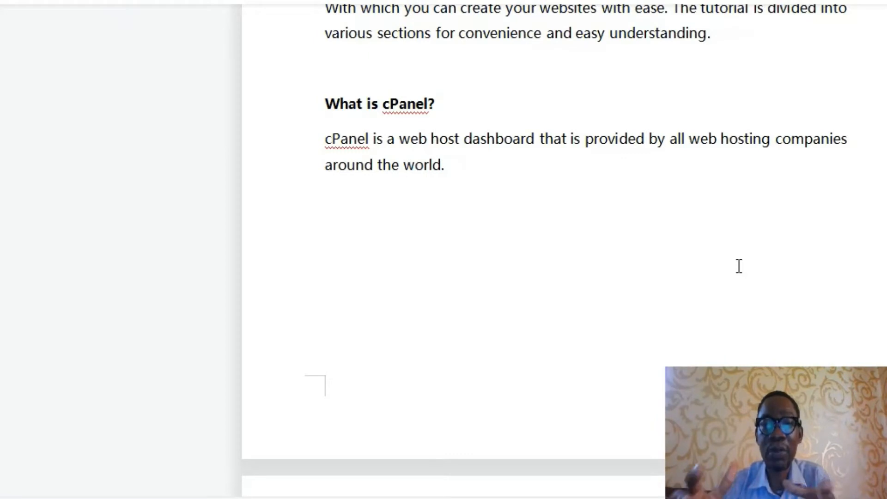
{"action": "scroll", "coordinate": [764, 271], "scroll_direction": "down", "scroll_amount": 10}
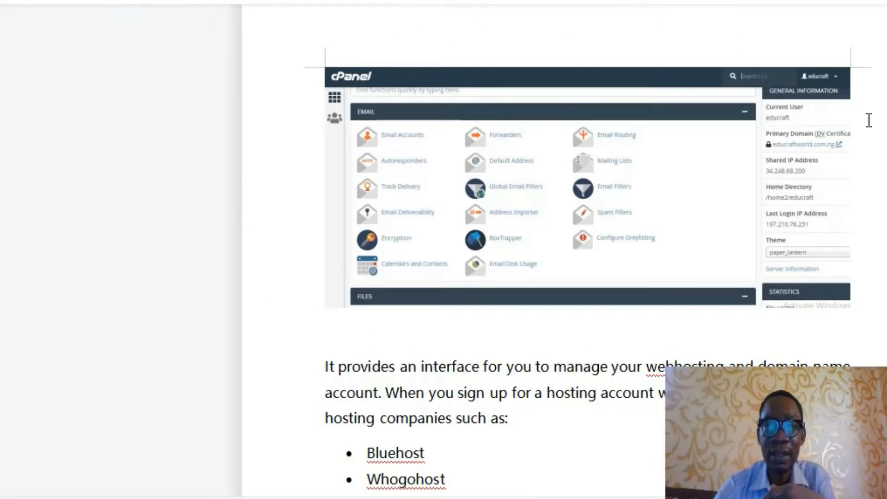
Step: Scroll past the hosting company list to the emailed cPanel link, password and username bullets
{"action": "scroll", "coordinate": [608, 356], "scroll_direction": "down", "scroll_amount": 6}
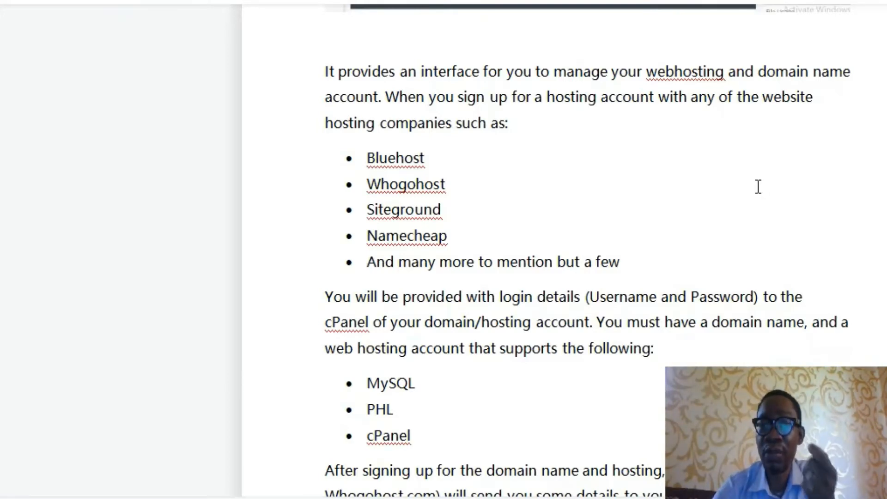
{"action": "scroll", "coordinate": [763, 186], "scroll_direction": "down", "scroll_amount": 5}
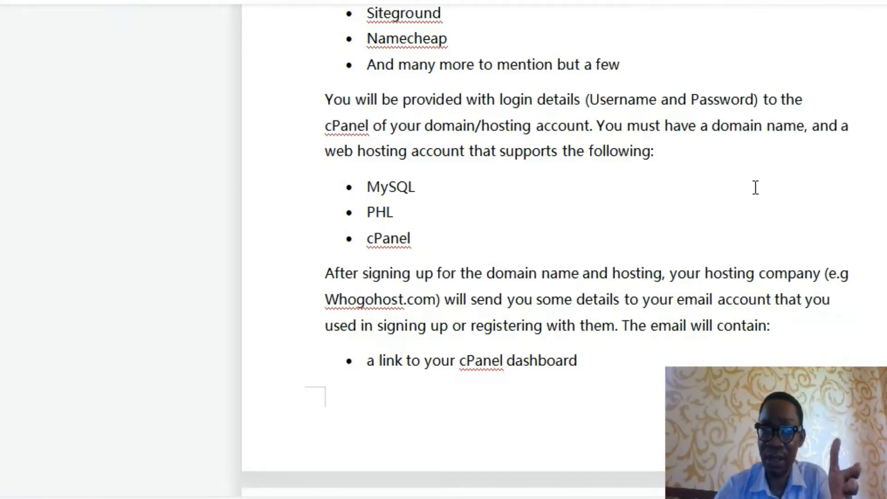
{"action": "scroll", "coordinate": [639, 238], "scroll_direction": "down", "scroll_amount": 3}
{"action": "scroll", "coordinate": [639, 237], "scroll_direction": "down", "scroll_amount": 2}
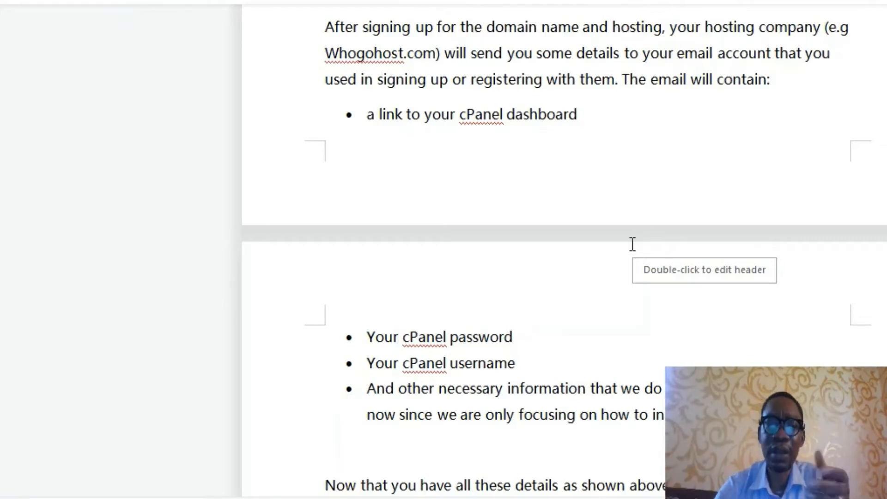
Step: Scroll down to the 'Now that you have all these details' paragraph about the cPanel link
{"action": "scroll", "coordinate": [633, 246], "scroll_direction": "down", "scroll_amount": 3}
{"action": "scroll", "coordinate": [633, 247], "scroll_direction": "down", "scroll_amount": 2}
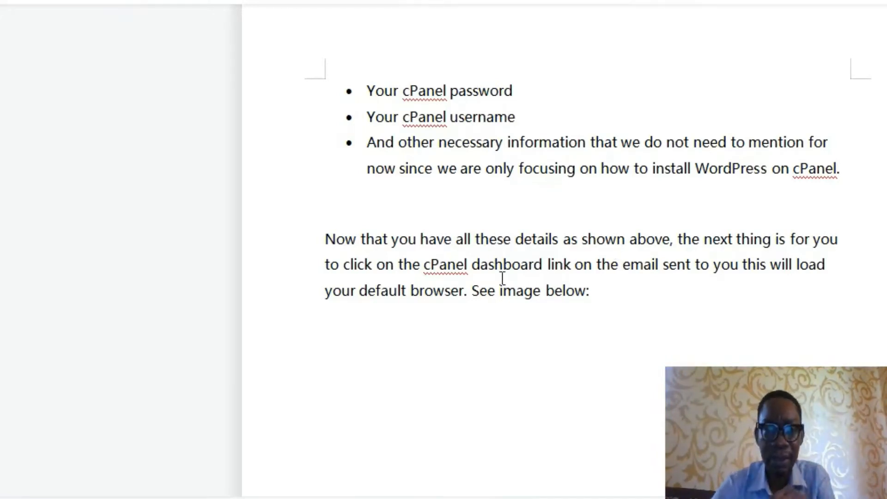
{"action": "scroll", "coordinate": [502, 275], "scroll_direction": "down", "scroll_amount": 1}
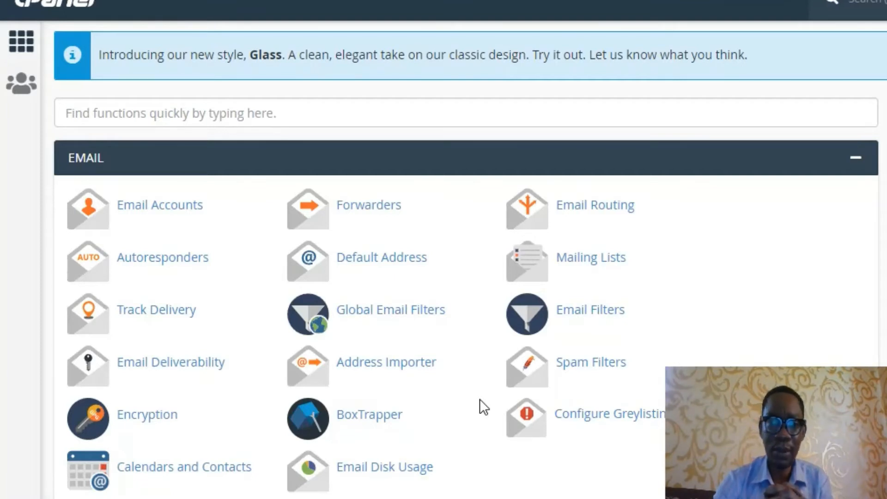
Step: Find the Domains section on the cPanel dashboard and open the Subdomains page
{"action": "scroll", "coordinate": [480, 396], "scroll_direction": "down", "scroll_amount": 3}
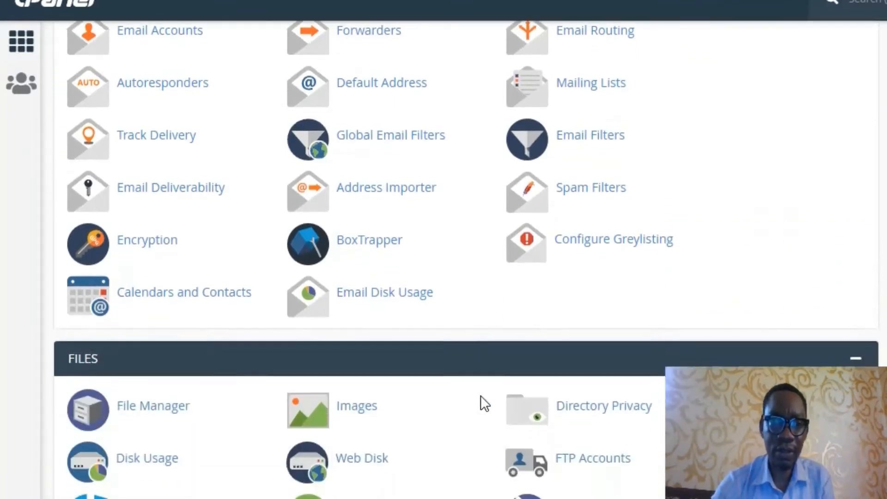
{"action": "scroll", "coordinate": [481, 396], "scroll_direction": "down", "scroll_amount": 5}
{"action": "scroll", "coordinate": [481, 396], "scroll_direction": "down", "scroll_amount": 2}
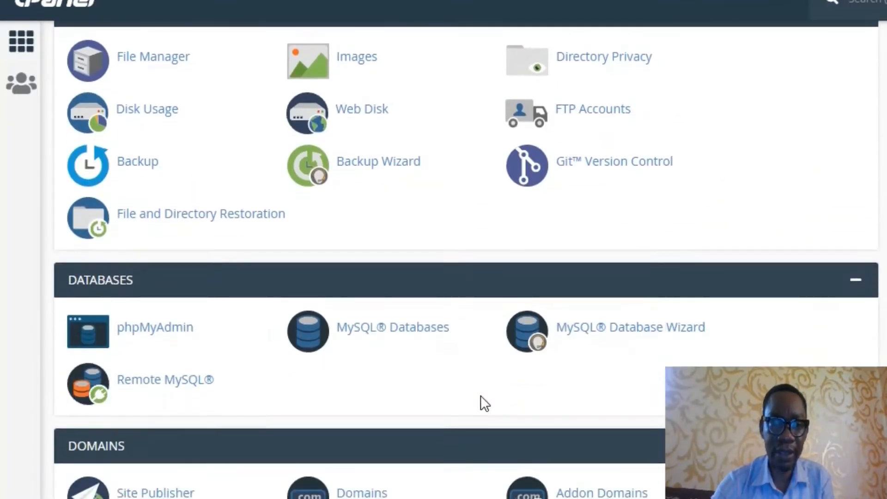
{"action": "scroll", "coordinate": [481, 395], "scroll_direction": "down", "scroll_amount": 12}
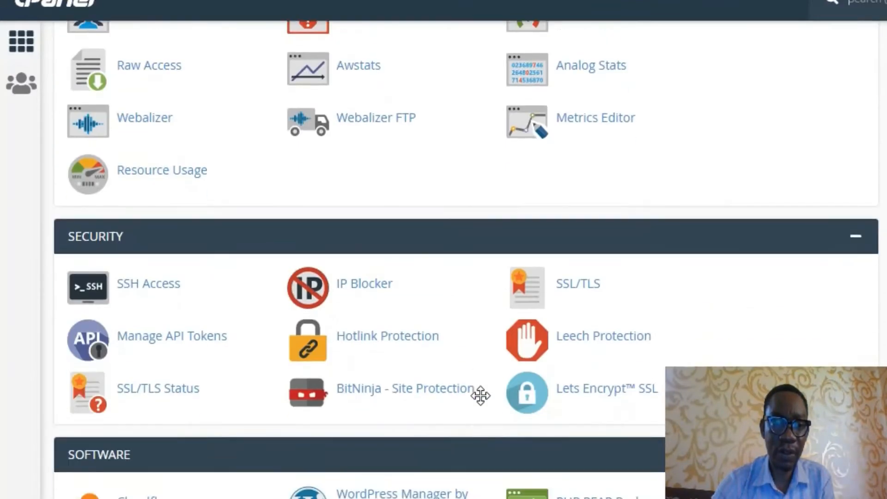
{"action": "scroll", "coordinate": [480, 395], "scroll_direction": "down", "scroll_amount": 3}
{"action": "scroll", "coordinate": [481, 405], "scroll_direction": "down", "scroll_amount": 3}
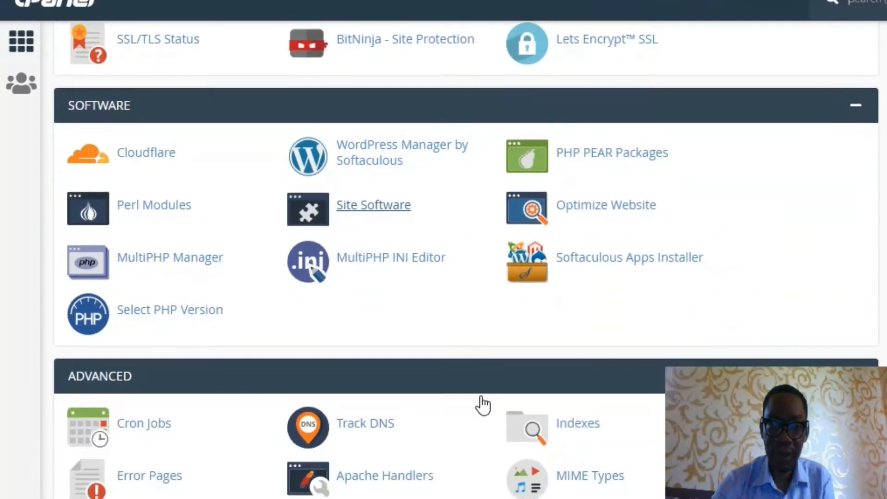
{"action": "scroll", "coordinate": [482, 405], "scroll_direction": "down", "scroll_amount": 8}
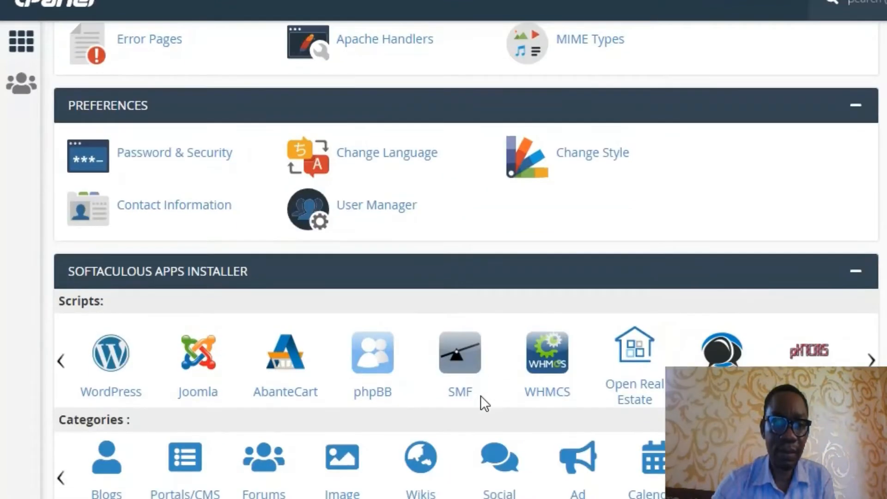
{"action": "scroll", "coordinate": [481, 396], "scroll_direction": "down", "scroll_amount": 2}
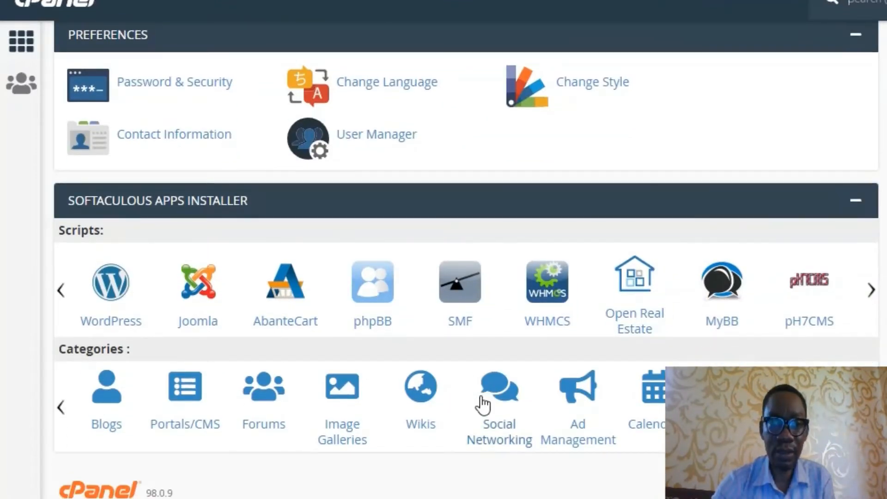
{"action": "scroll", "coordinate": [482, 406], "scroll_direction": "up", "scroll_amount": 10}
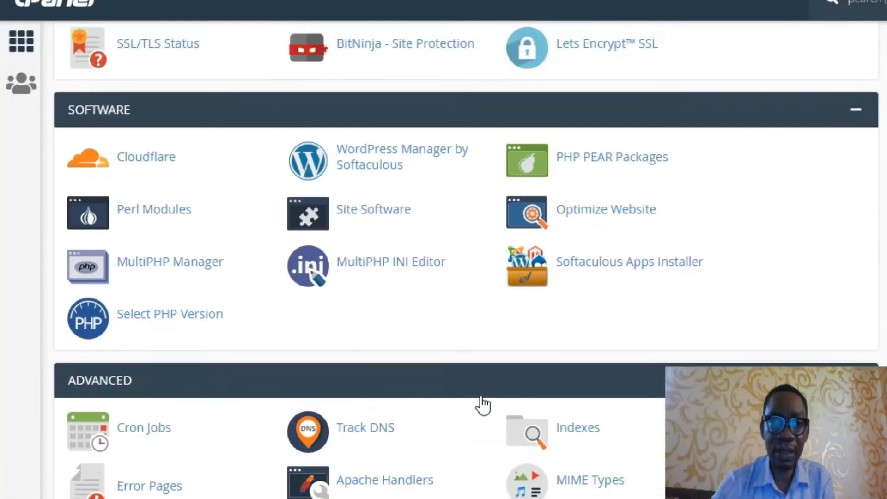
{"action": "middle_click", "coordinate": [483, 405]}
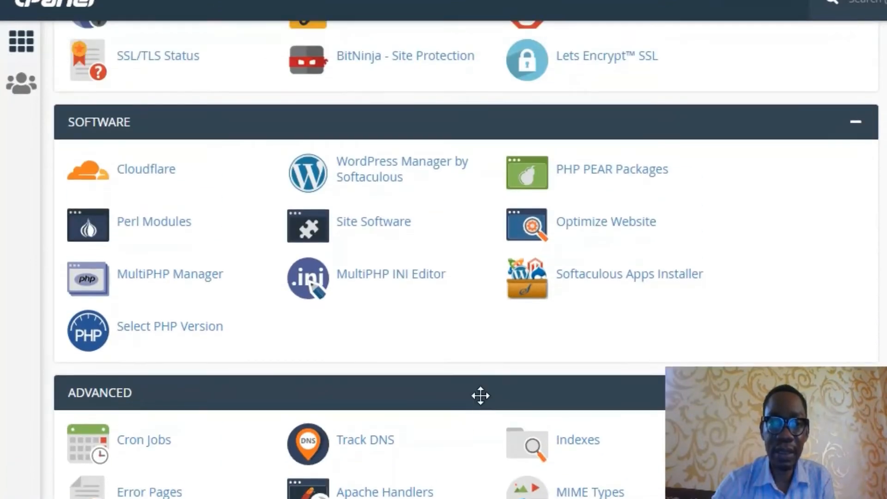
{"action": "scroll", "coordinate": [480, 396], "scroll_direction": "up", "scroll_amount": 2}
{"action": "scroll", "coordinate": [481, 396], "scroll_direction": "up", "scroll_amount": 4}
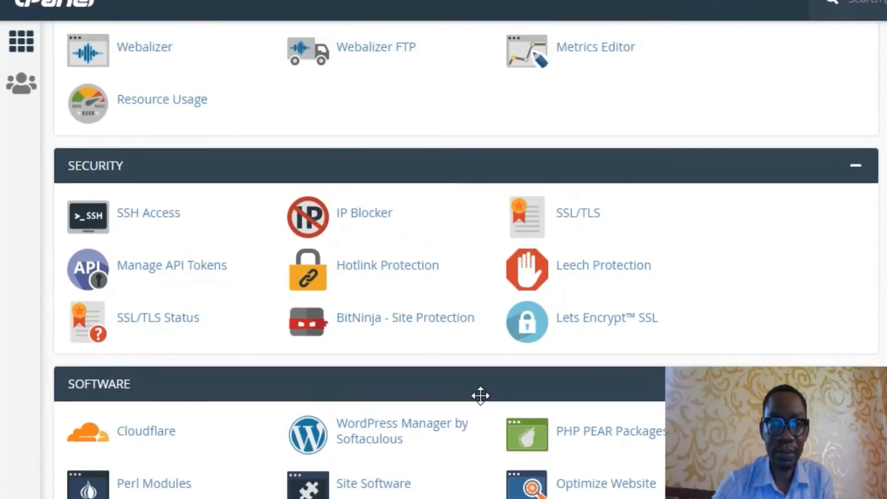
{"action": "scroll", "coordinate": [480, 396], "scroll_direction": "up", "scroll_amount": 8}
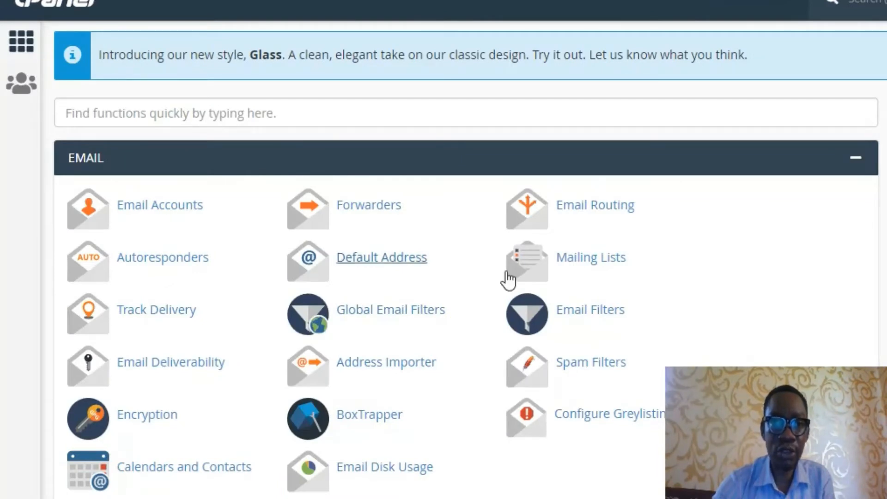
{"action": "scroll", "coordinate": [508, 278], "scroll_direction": "down", "scroll_amount": 8}
{"action": "scroll", "coordinate": [508, 280], "scroll_direction": "down", "scroll_amount": 10}
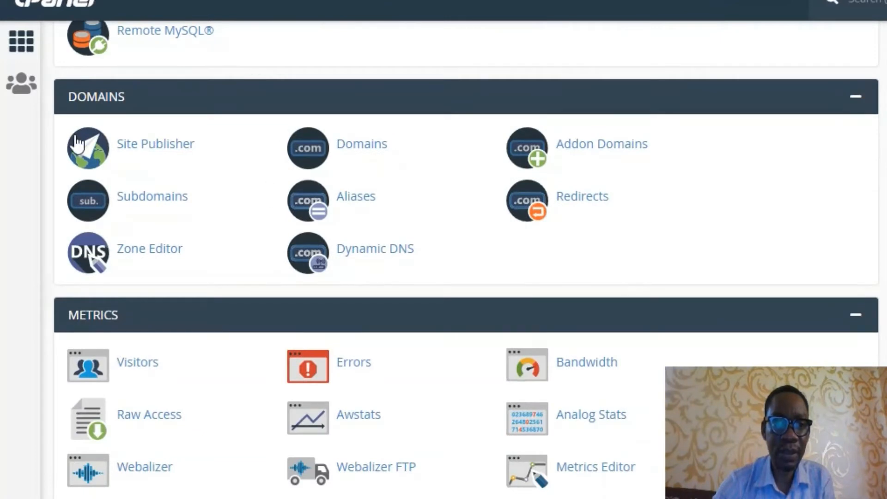
{"action": "left_click", "coordinate": [165, 203]}
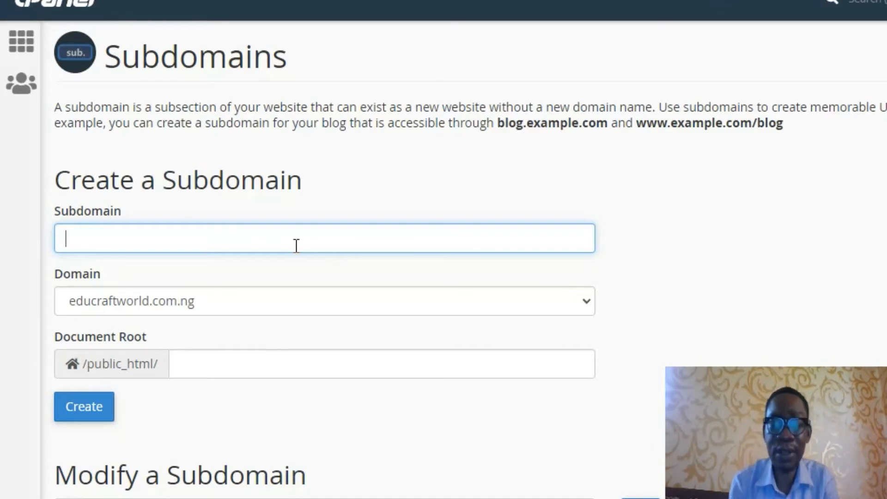
Step: Create subdomain 'blog' under educraftworld.com.ng, producing blog.educraftworld.com.ng
{"action": "type", "text": "BLO"}
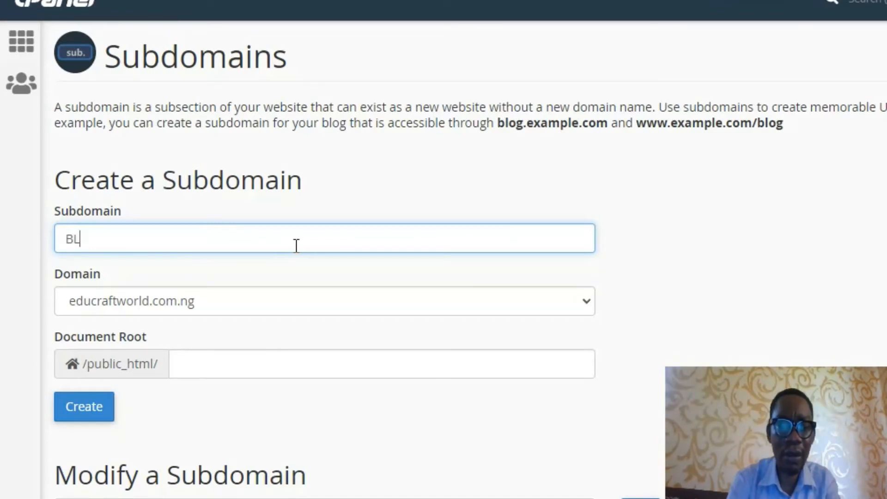
{"action": "key", "text": "BackSpace"}
{"action": "key", "text": "BackSpace"}
{"action": "key", "text": "BackSpace"}
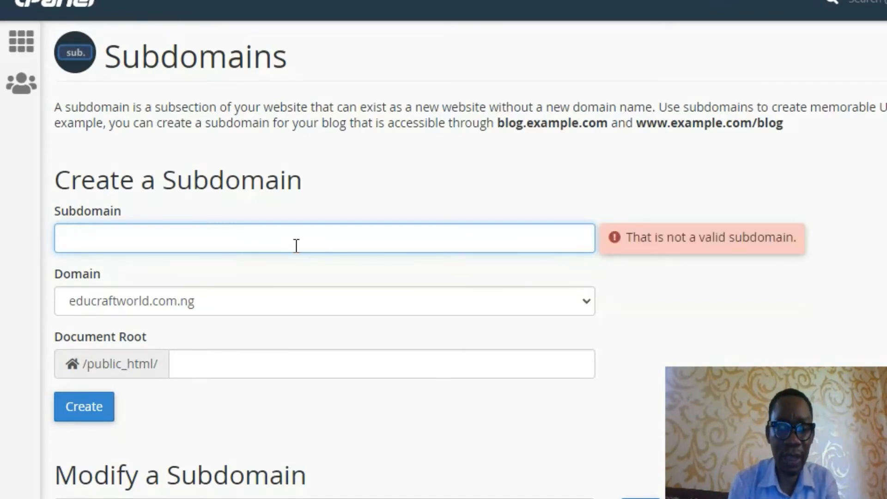
{"action": "type", "text": "blog"}
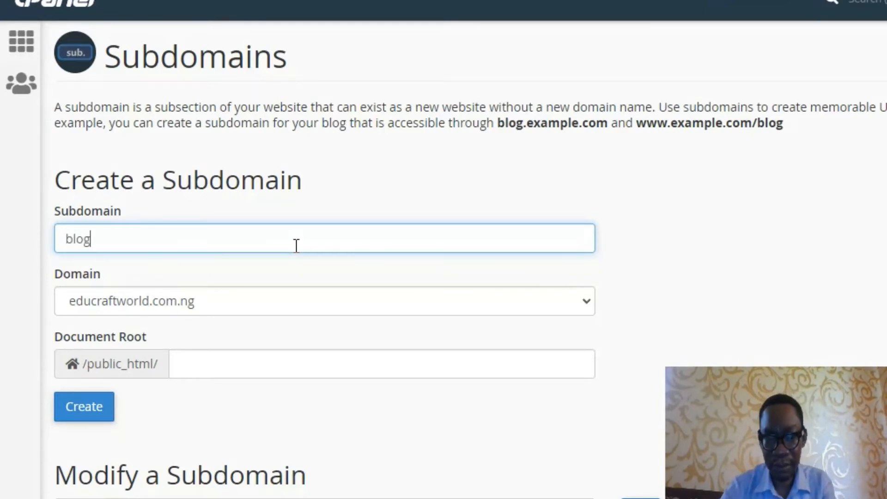
{"action": "scroll", "coordinate": [264, 251], "scroll_direction": "down", "scroll_amount": 3}
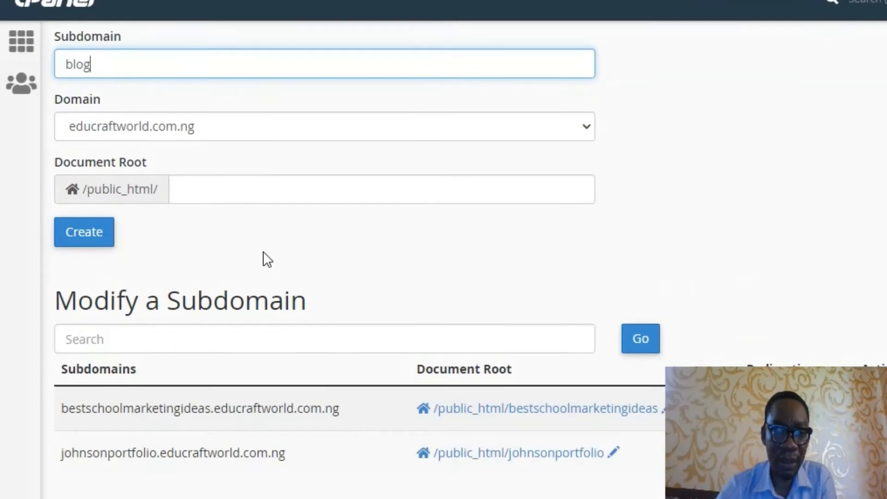
{"action": "scroll", "coordinate": [261, 251], "scroll_direction": "up", "scroll_amount": 2}
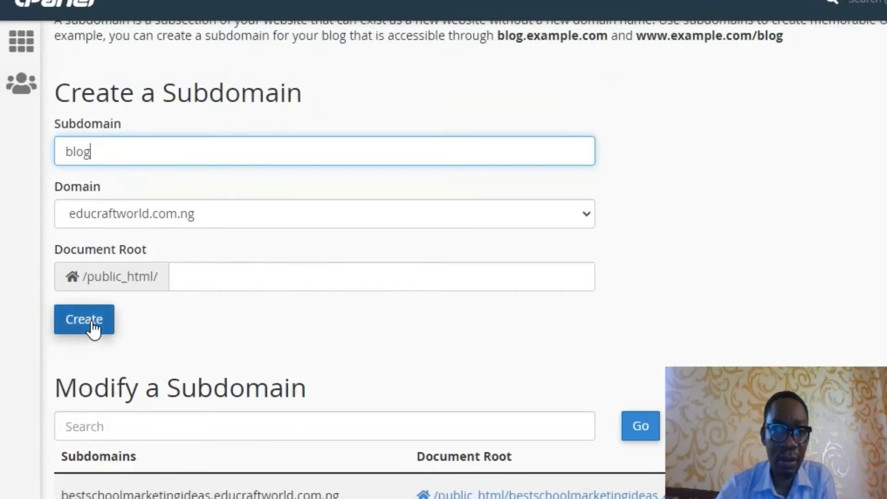
{"action": "left_click", "coordinate": [222, 215]}
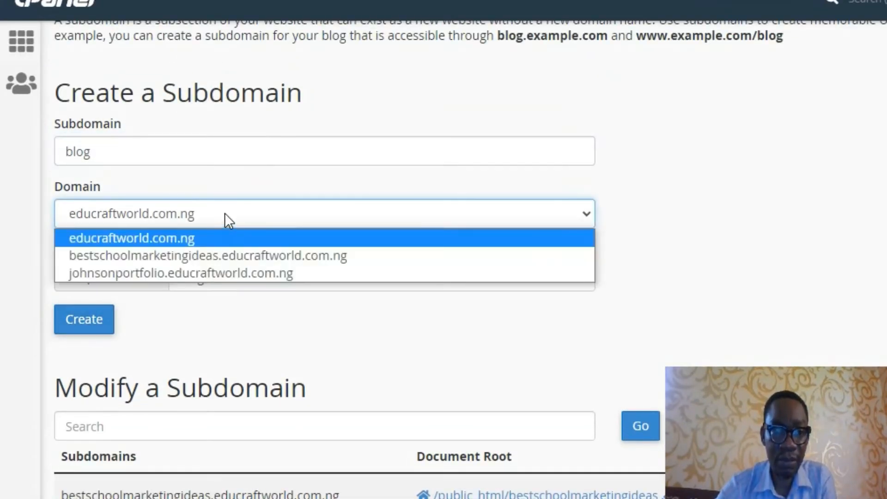
{"action": "left_click", "coordinate": [224, 213]}
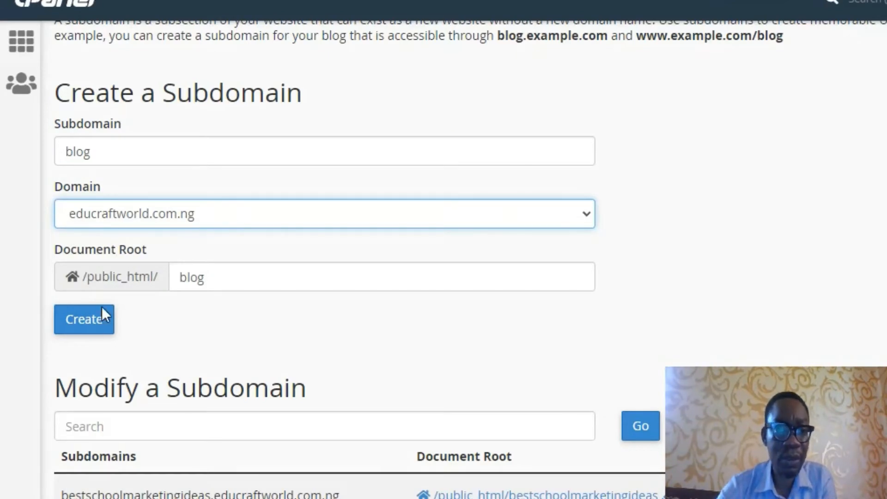
{"action": "left_click", "coordinate": [93, 325]}
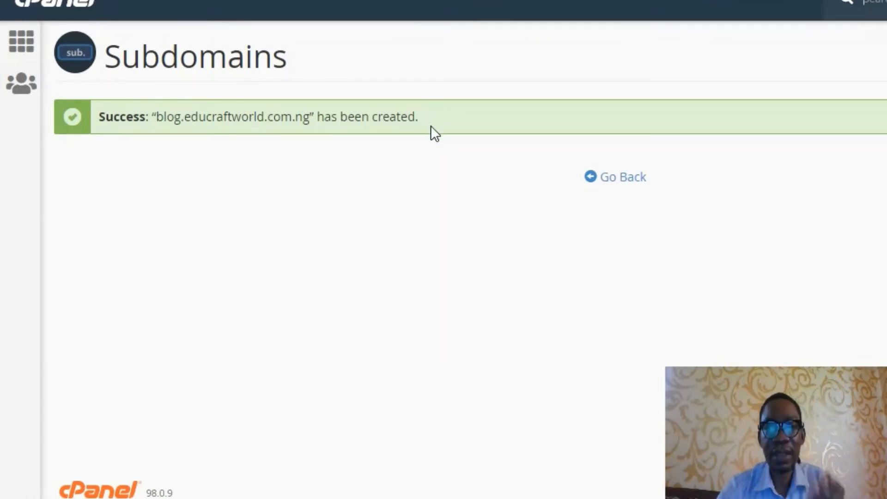
Step: Go back and confirm blog.educraftworld.com.ng appears in the subdomain list
{"action": "left_click", "coordinate": [627, 179]}
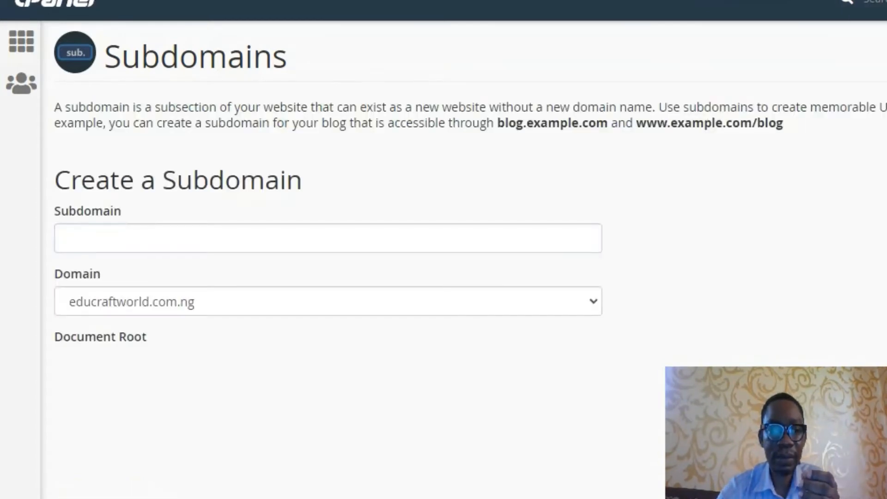
{"action": "scroll", "coordinate": [194, 375], "scroll_direction": "down", "scroll_amount": 4}
{"action": "scroll", "coordinate": [193, 375], "scroll_direction": "down", "scroll_amount": 2}
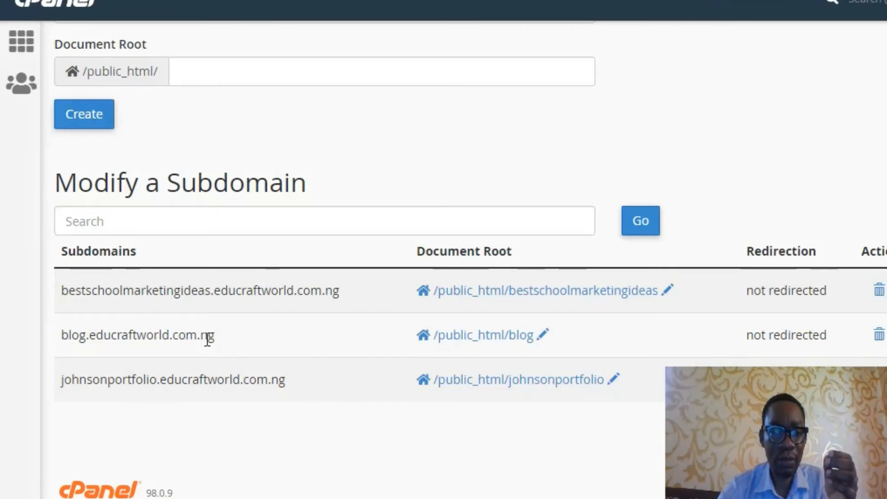
Step: Return to the cPanel home page and scroll down to Softaculous Apps Installer
{"action": "left_click", "coordinate": [21, 52]}
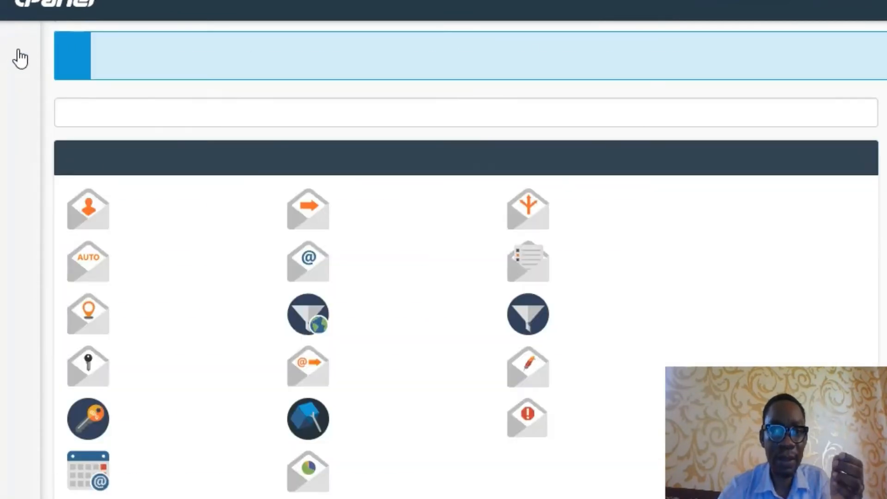
{"action": "scroll", "coordinate": [234, 231], "scroll_direction": "down", "scroll_amount": 7}
{"action": "scroll", "coordinate": [237, 233], "scroll_direction": "down", "scroll_amount": 12}
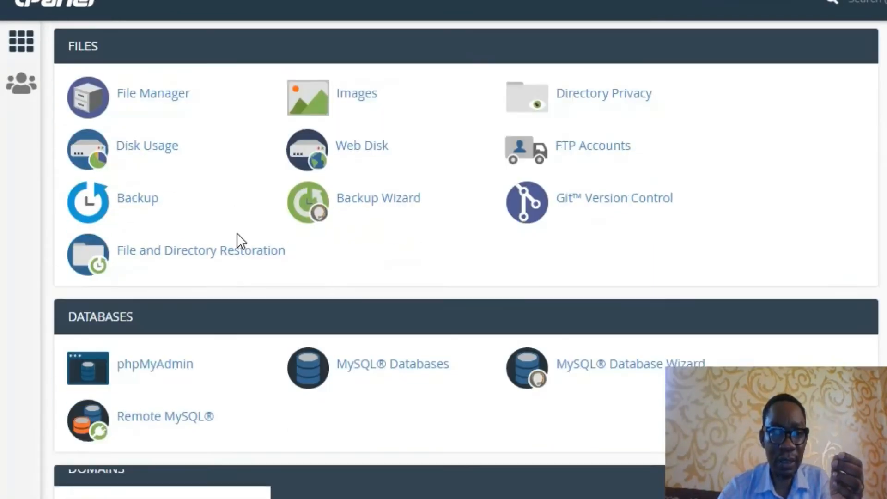
{"action": "scroll", "coordinate": [237, 234], "scroll_direction": "down", "scroll_amount": 12}
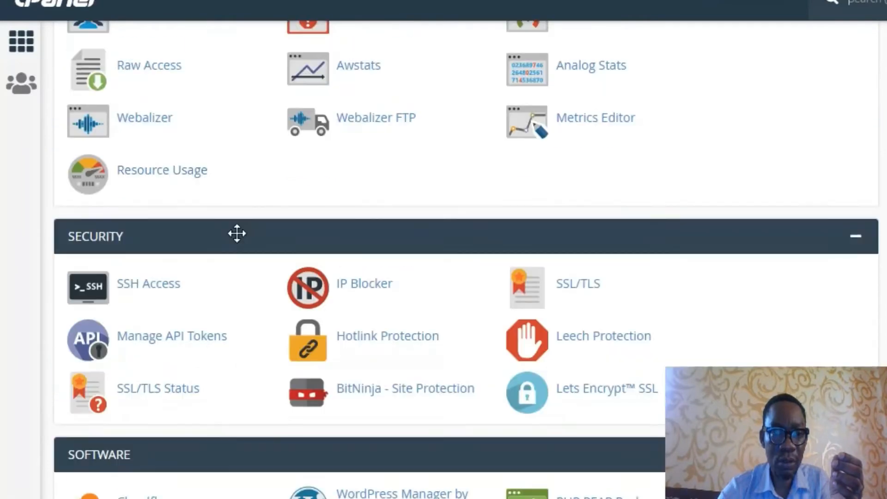
{"action": "scroll", "coordinate": [237, 233], "scroll_direction": "down", "scroll_amount": 8}
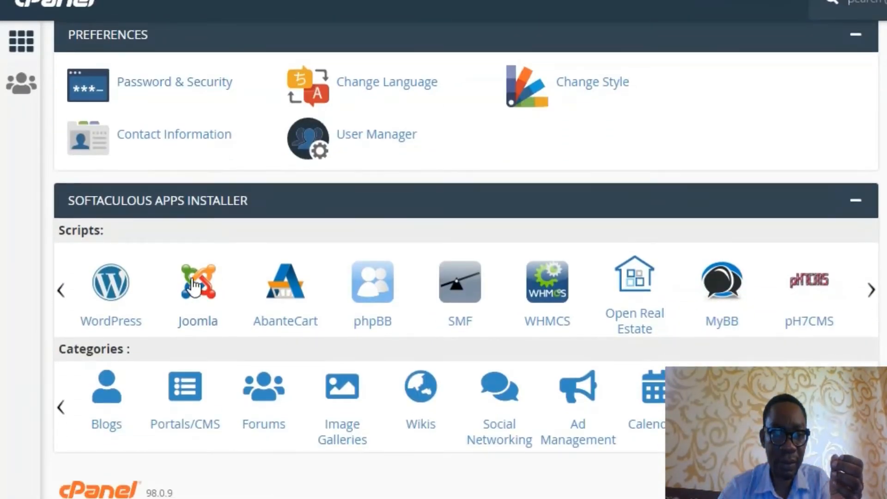
Step: Open WordPress in Softaculous and start a new installation with Install Now
{"action": "left_click", "coordinate": [125, 325]}
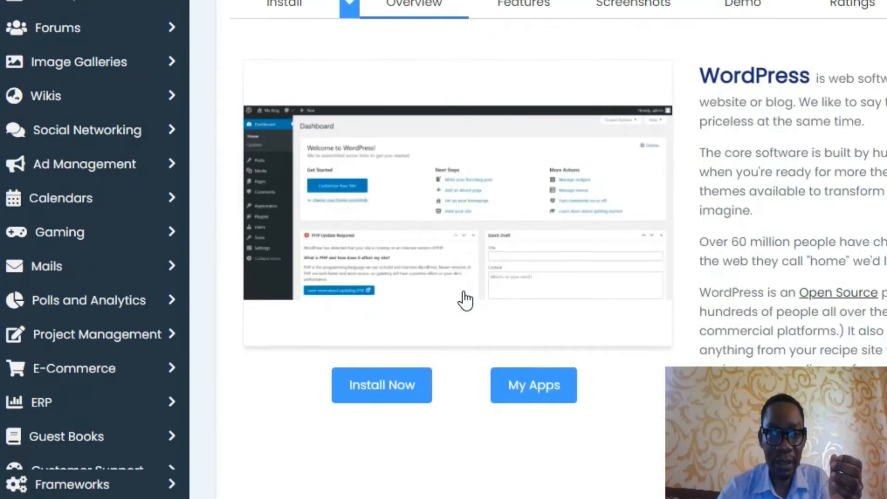
{"action": "scroll", "coordinate": [466, 301], "scroll_direction": "down", "scroll_amount": 2}
{"action": "scroll", "coordinate": [390, 303], "scroll_direction": "up", "scroll_amount": 1}
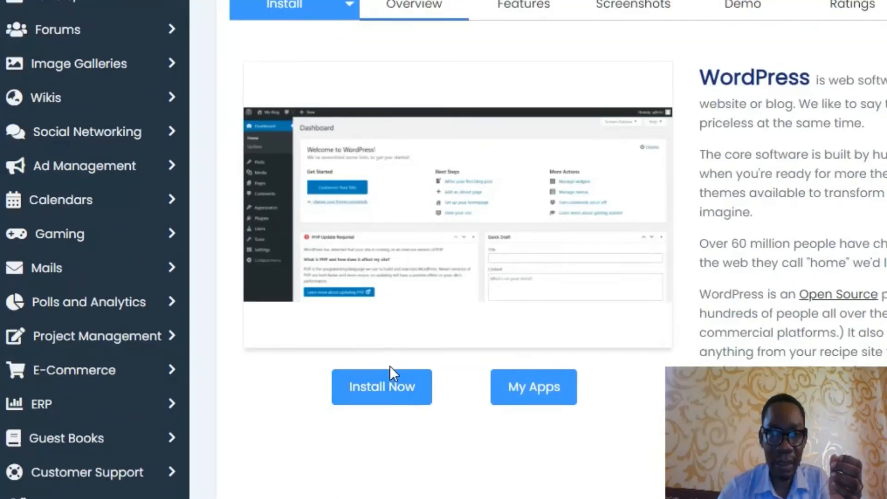
{"action": "scroll", "coordinate": [391, 392], "scroll_direction": "up", "scroll_amount": 2}
{"action": "scroll", "coordinate": [390, 398], "scroll_direction": "down", "scroll_amount": 2}
{"action": "scroll", "coordinate": [390, 416], "scroll_direction": "up", "scroll_amount": 1}
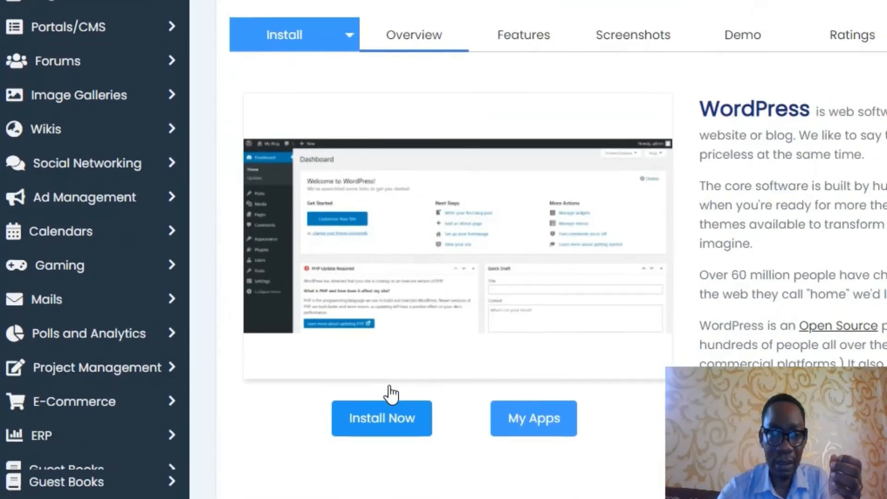
{"action": "left_click", "coordinate": [383, 464]}
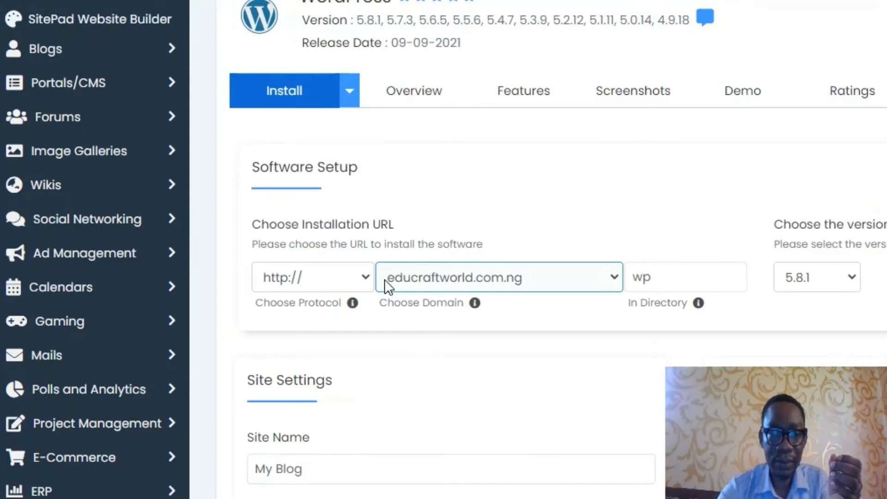
Step: Target blog.educraftworld.com.ng and clear 'wp' from In Directory to install at the subdomain root
{"action": "scroll", "coordinate": [387, 287], "scroll_direction": "down", "scroll_amount": 2}
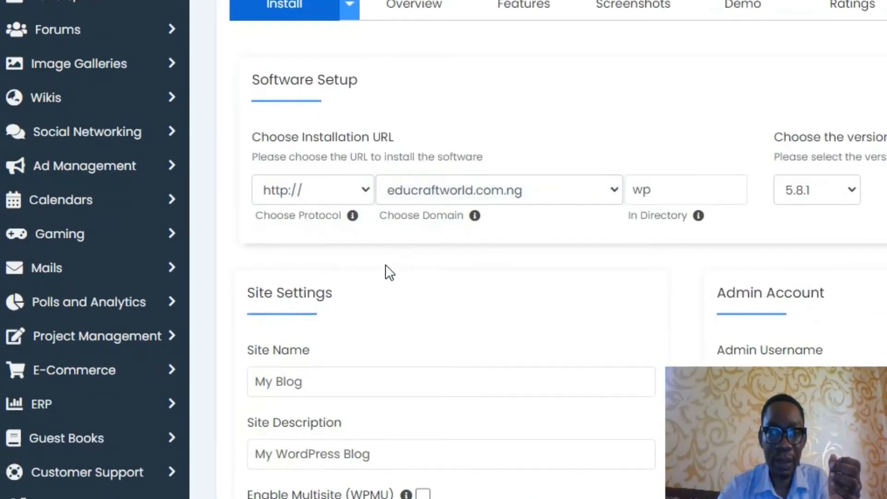
{"action": "left_click", "coordinate": [508, 197]}
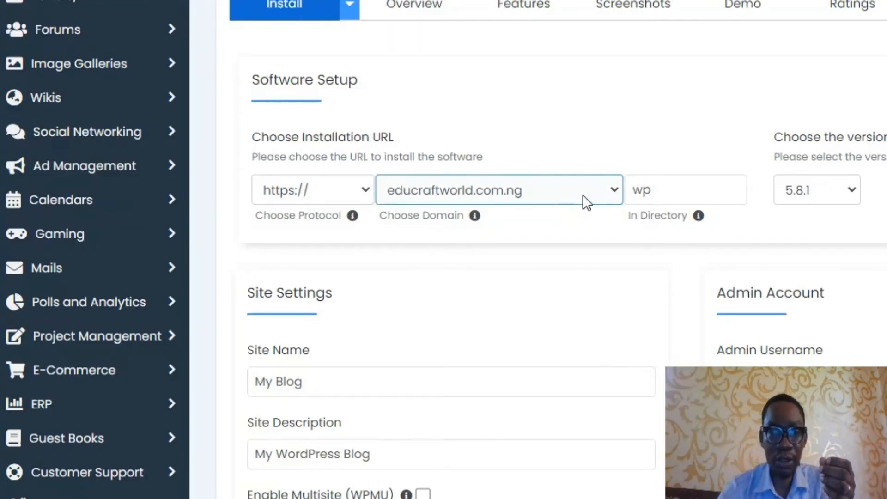
{"action": "left_click", "coordinate": [614, 194]}
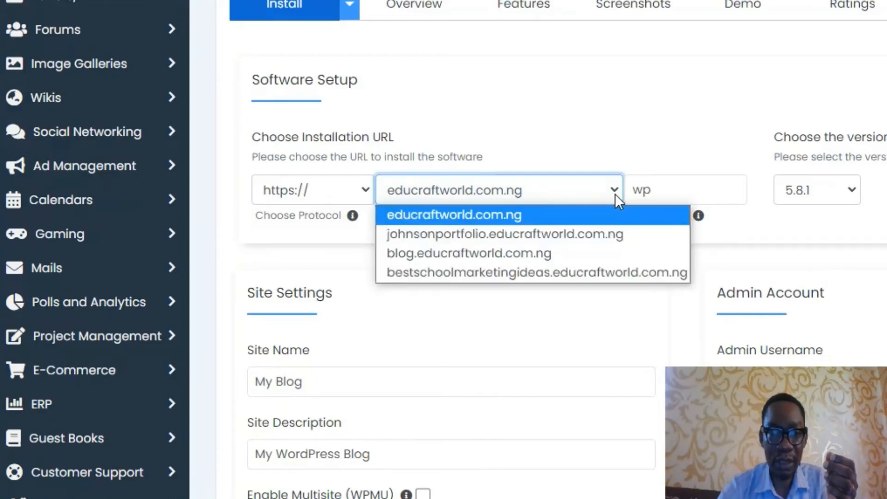
{"action": "left_click", "coordinate": [566, 253]}
{"action": "left_click", "coordinate": [667, 194]}
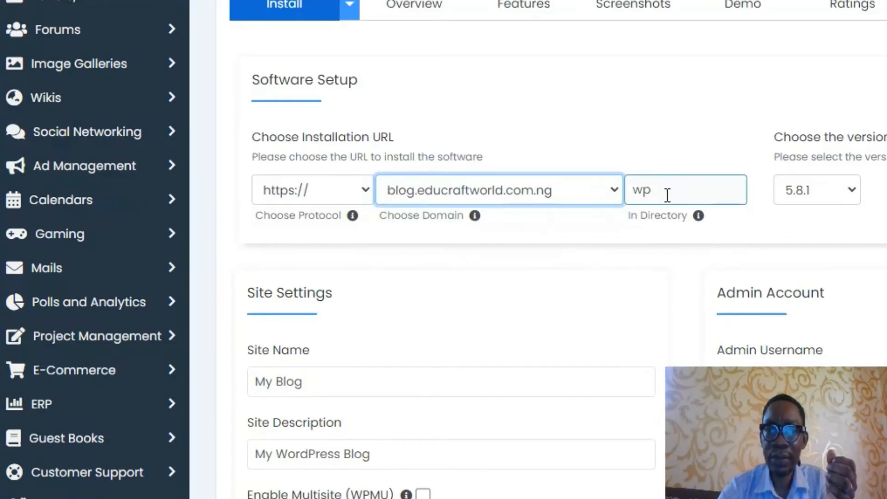
{"action": "left_click_drag", "start_coordinate": [667, 195], "coordinate": [632, 194]}
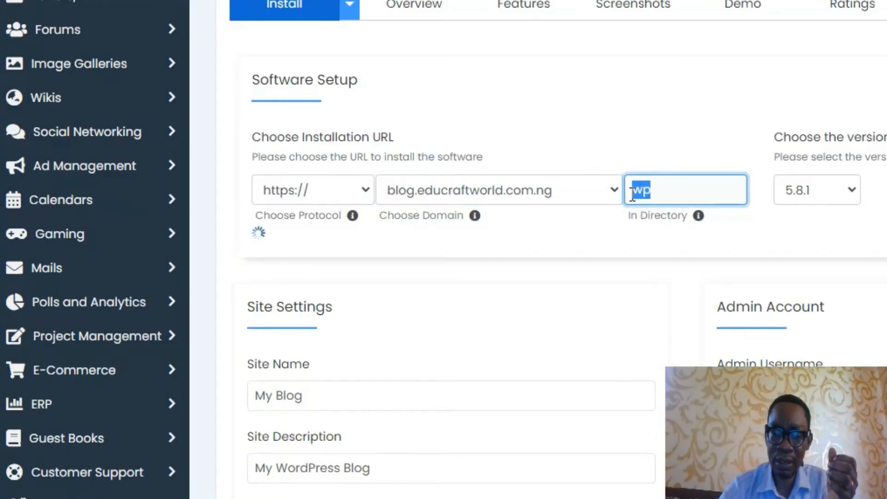
{"action": "key", "text": "BackSpace"}
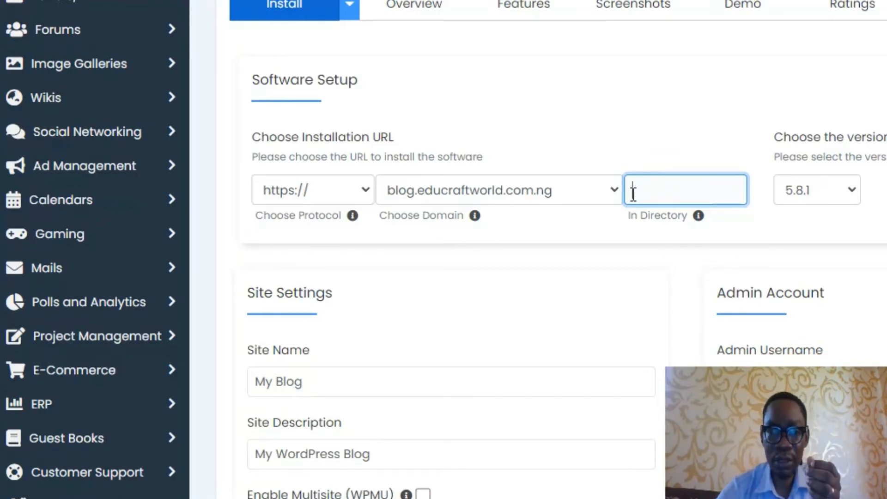
Step: Keep WordPress version 5.8.1 and recheck the empty directory and blog.educraftworld.com.ng domain
{"action": "left_click", "coordinate": [834, 199]}
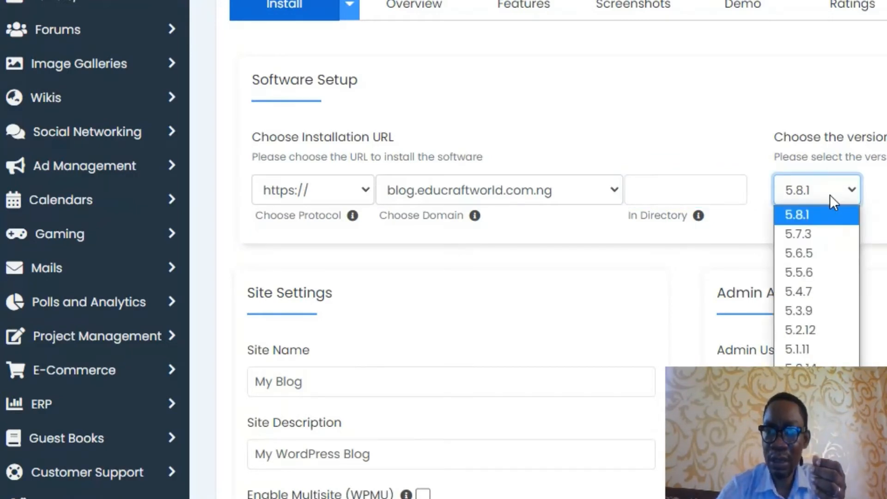
{"action": "left_click", "coordinate": [813, 218]}
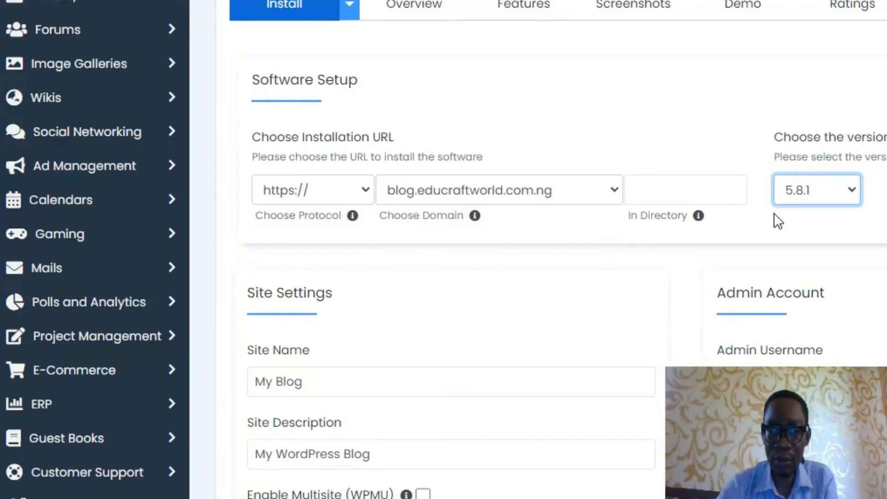
{"action": "left_click", "coordinate": [672, 192]}
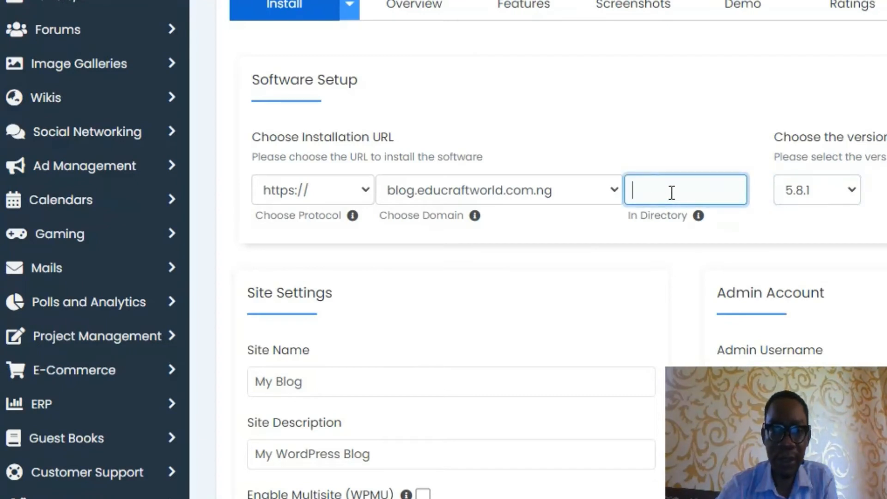
{"action": "left_click", "coordinate": [487, 186]}
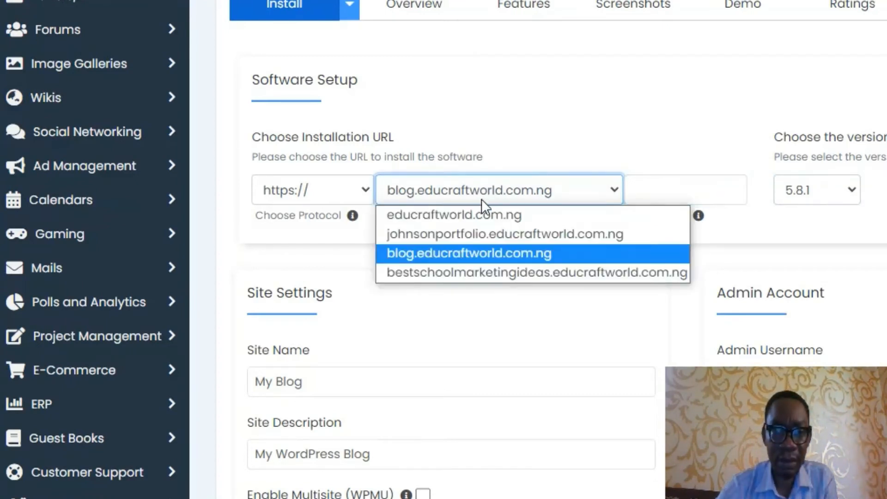
{"action": "left_click", "coordinate": [456, 256]}
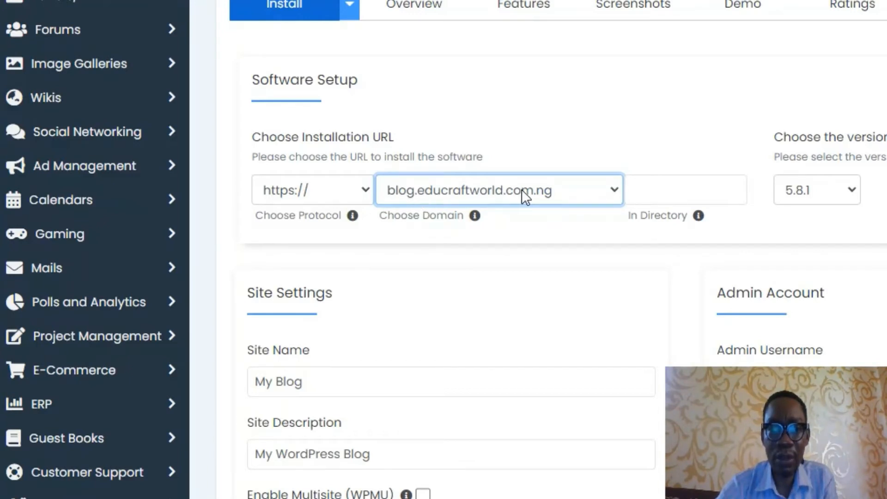
{"action": "left_click", "coordinate": [573, 190]}
{"action": "left_click", "coordinate": [573, 190]}
{"action": "left_click", "coordinate": [573, 189]}
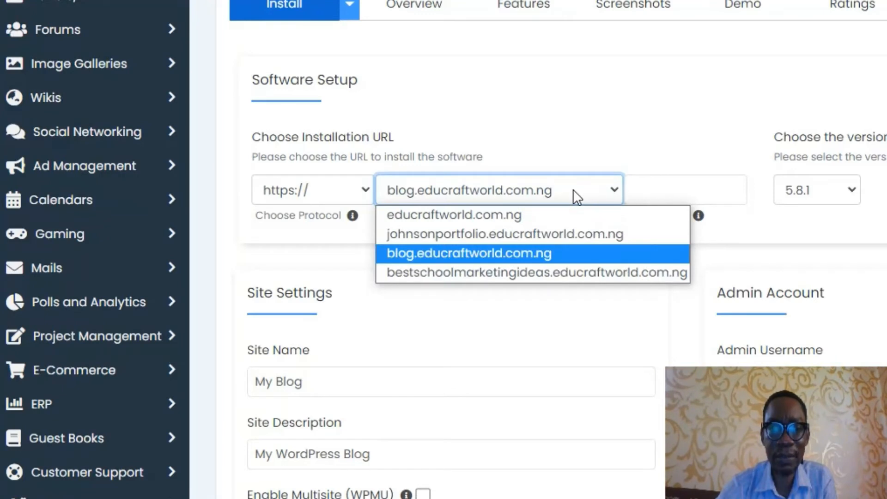
{"action": "left_click", "coordinate": [514, 356]}
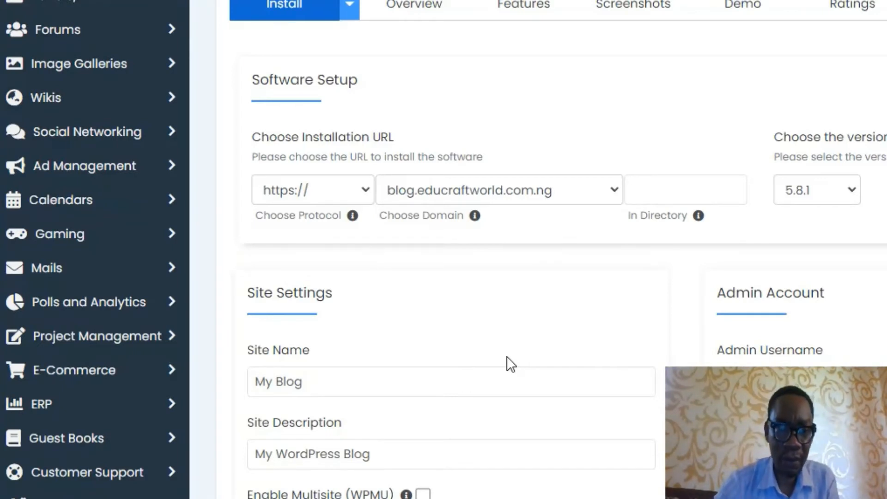
{"action": "scroll", "coordinate": [511, 356], "scroll_direction": "down", "scroll_amount": 4}
Step: Change the site name to 'SEO and WordPress Blog'
{"action": "left_click", "coordinate": [300, 204]}
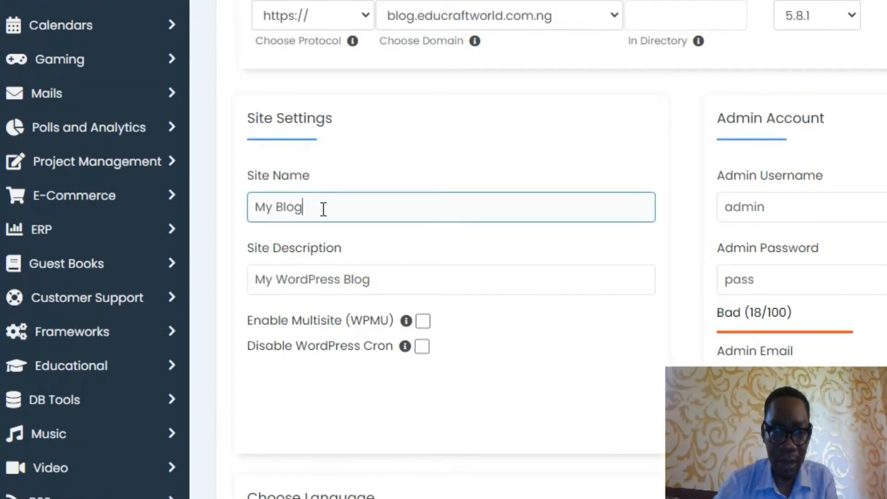
{"action": "triple_click", "coordinate": [324, 209]}
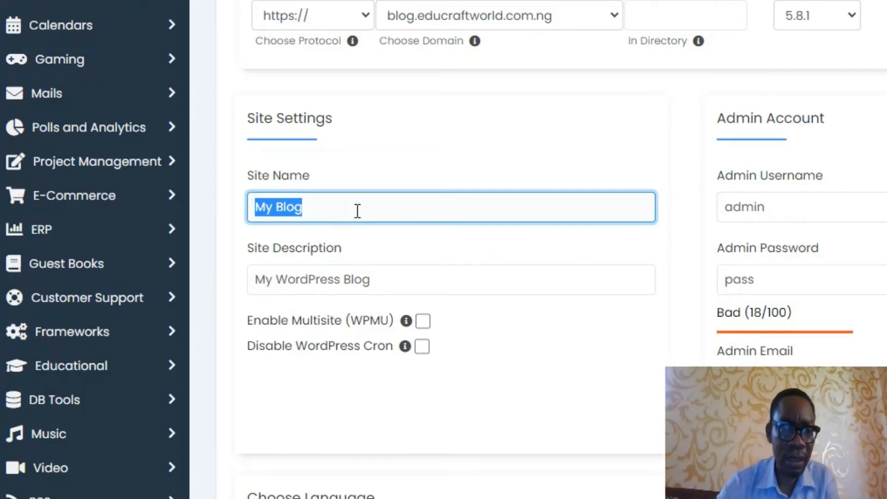
{"action": "left_click", "coordinate": [292, 209]}
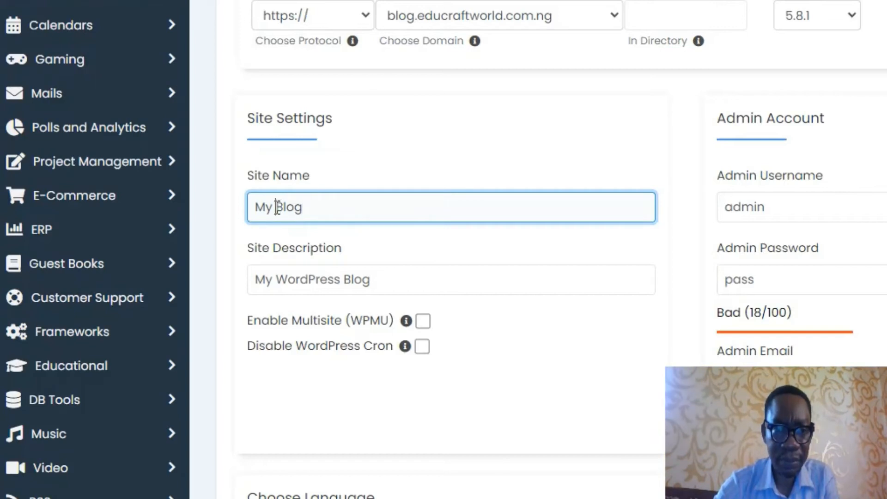
{"action": "left_click_drag", "start_coordinate": [273, 209], "coordinate": [252, 211]}
{"action": "type", "text": "SEO "}
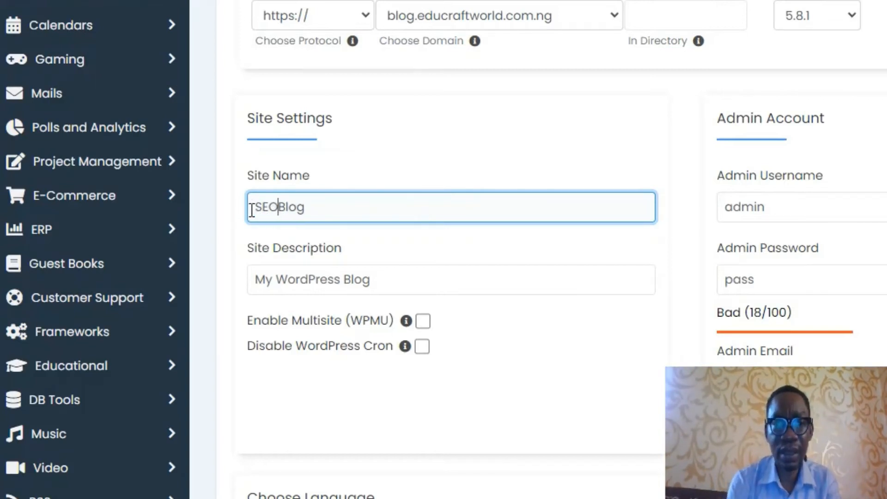
{"action": "type", "text": "and W"}
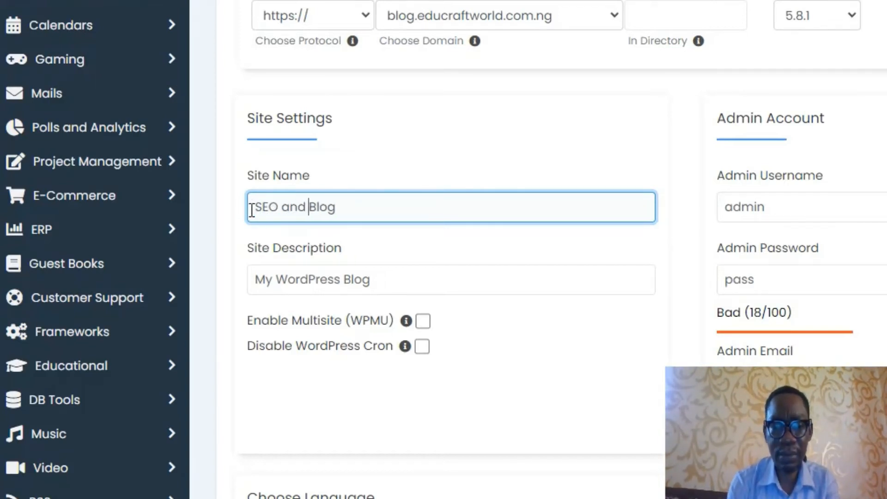
{"action": "type", "text": "ordpre"}
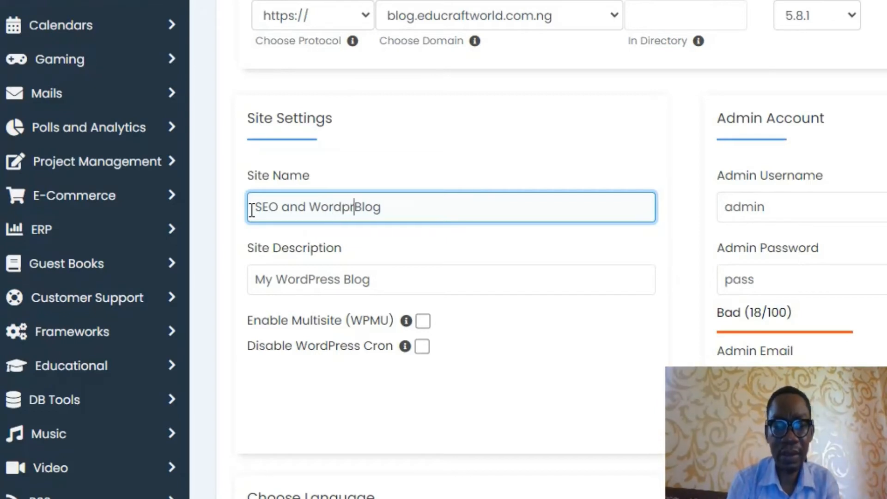
{"action": "key", "text": "BackSpace"}
{"action": "key", "text": "BackSpace"}
{"action": "key", "text": "BackSpace"}
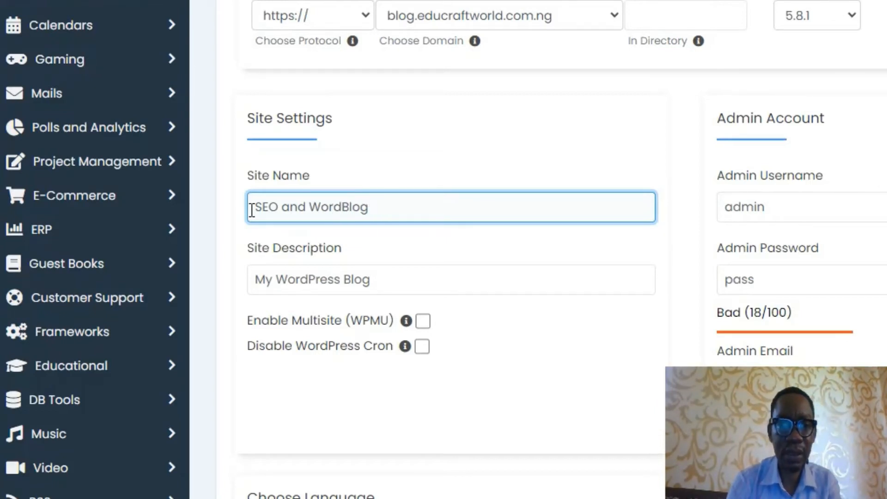
{"action": "type", "text": "Press"}
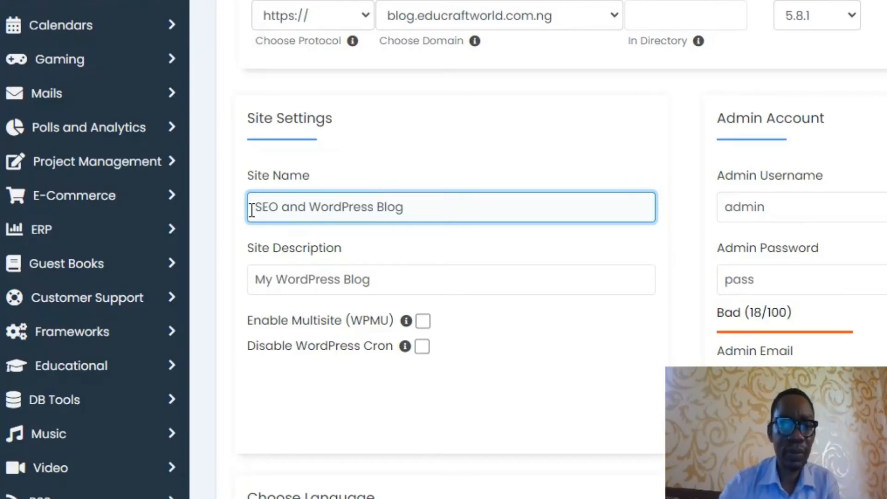
Step: Set the site description to 'Learn SEO | Learn WordPress' via the autofill suggestion
{"action": "triple_click", "coordinate": [369, 287]}
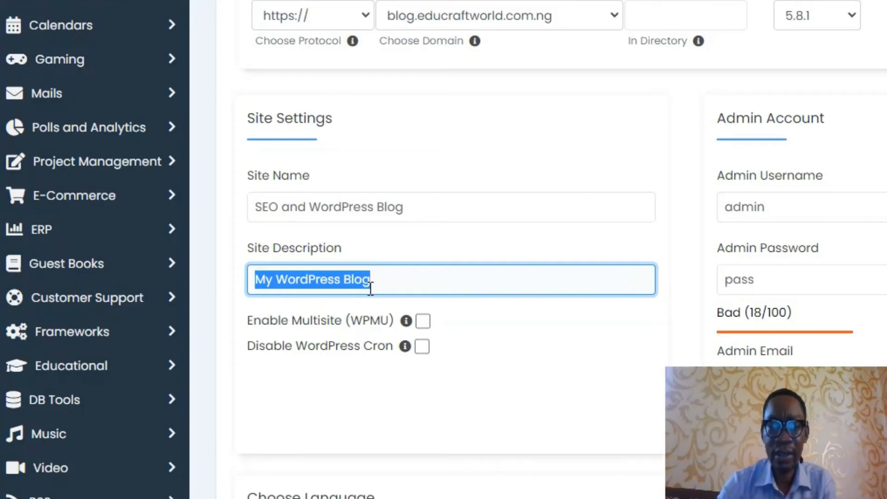
{"action": "type", "text": "Lear"}
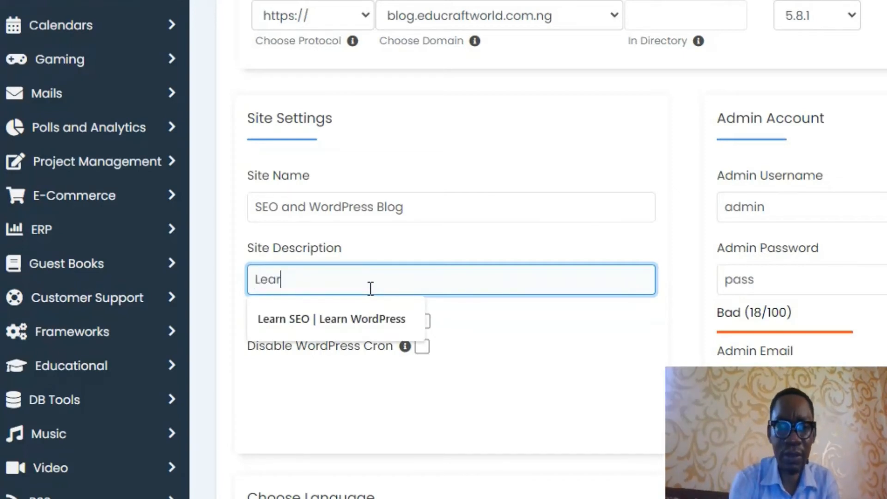
{"action": "left_click", "coordinate": [367, 319]}
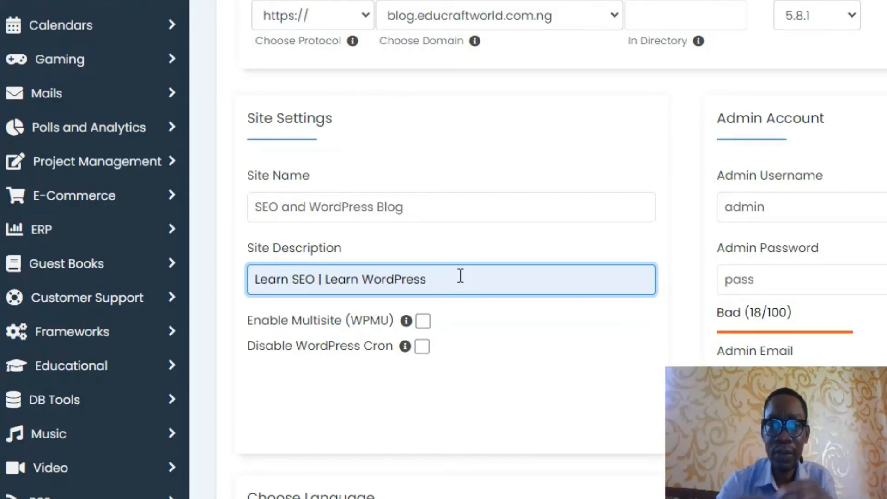
Step: Replace the default 'admin' username with a custom admin username
{"action": "left_click", "coordinate": [778, 212]}
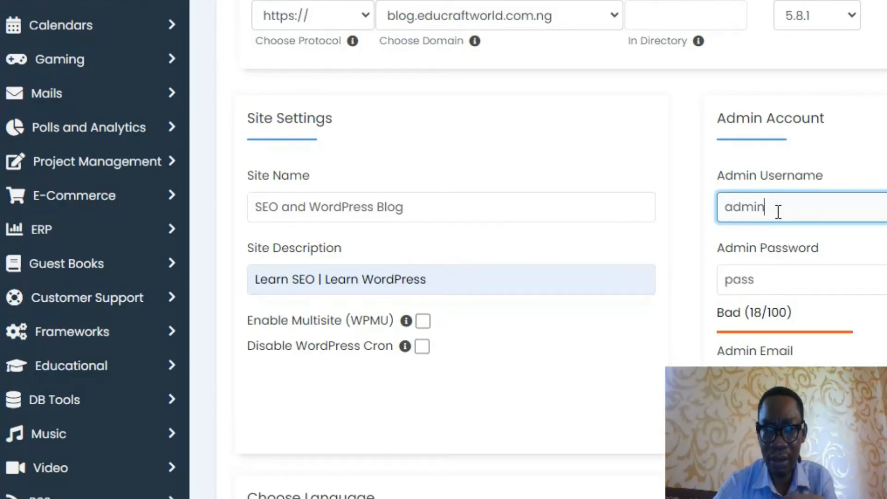
{"action": "double_click", "coordinate": [760, 210]}
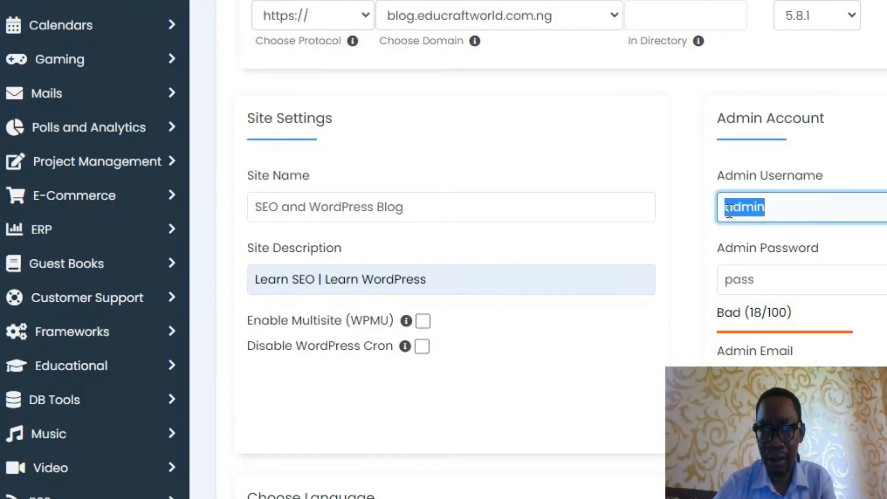
{"action": "left_click", "coordinate": [774, 207]}
{"action": "left_click_drag", "start_coordinate": [773, 207], "coordinate": [724, 205]}
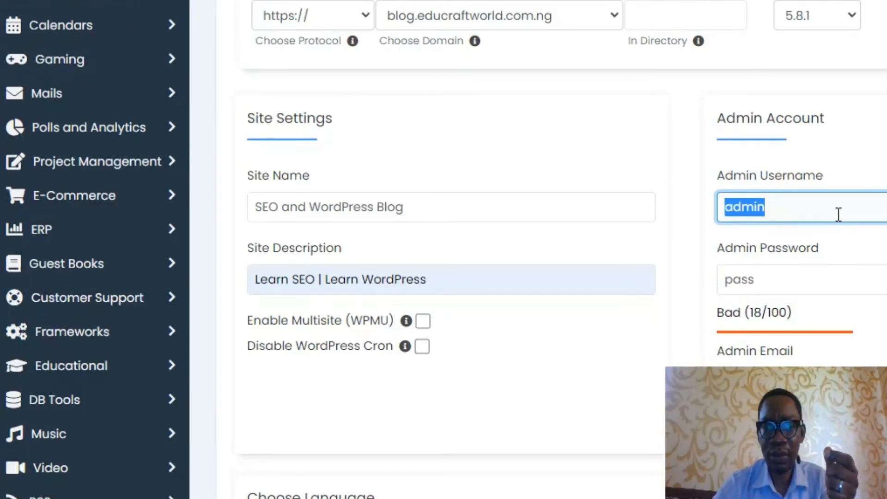
{"action": "key", "text": "BackSpace"}
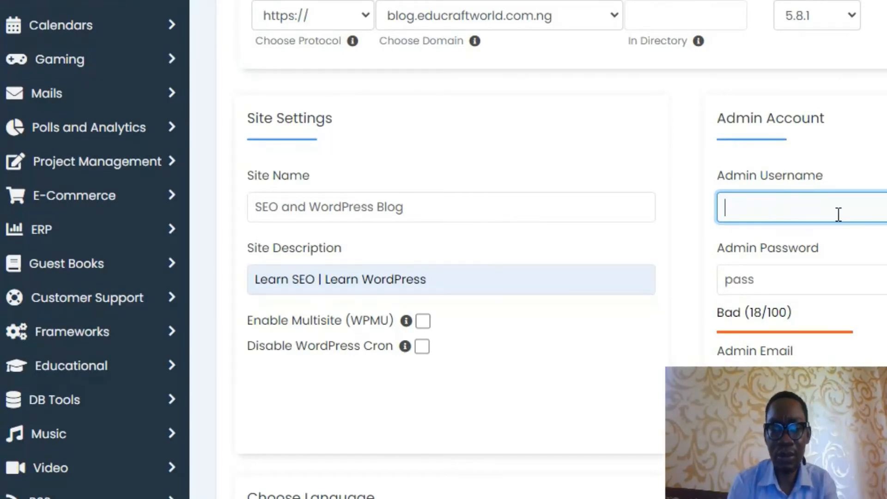
{"action": "type", "text": "hfg"}
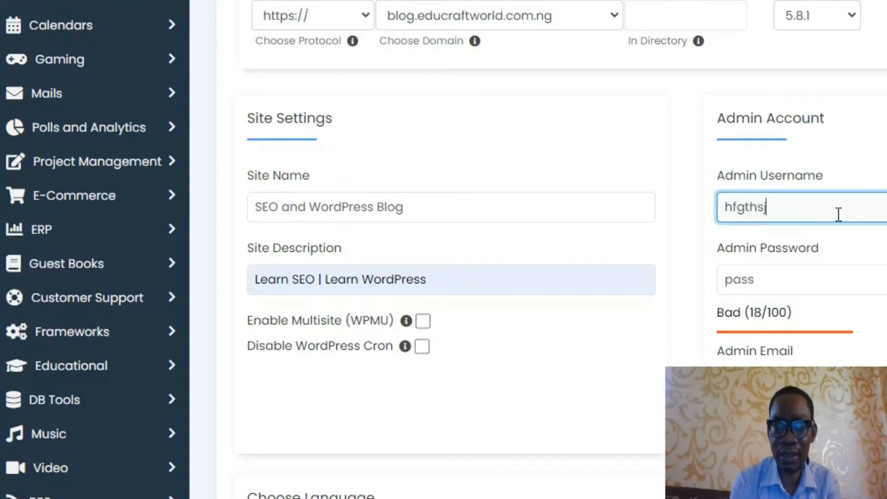
{"action": "type", "text": "thsj@"}
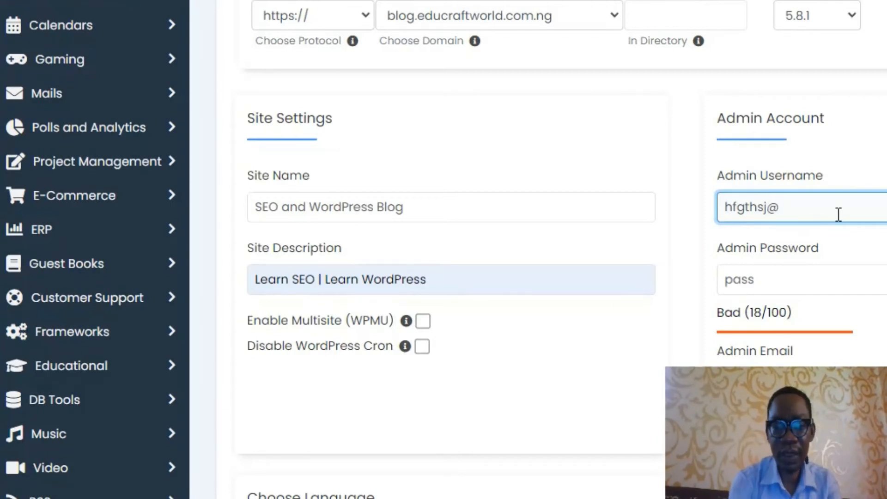
{"action": "type", "text": "56334"}
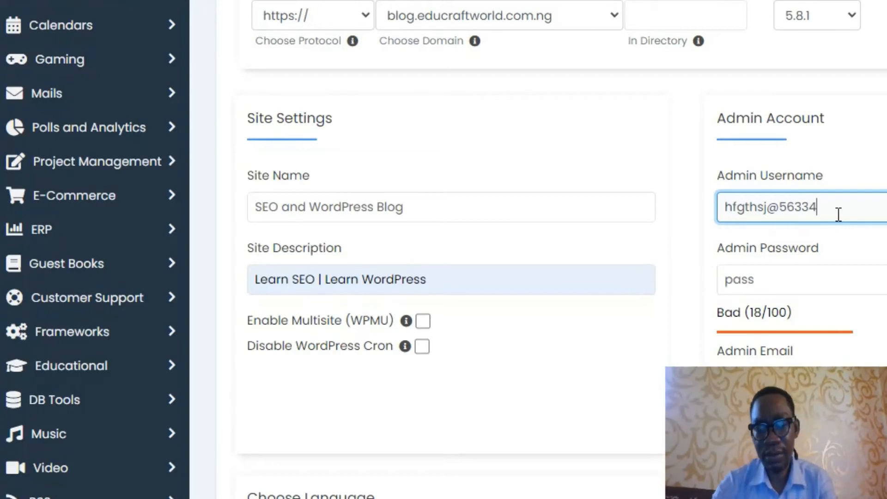
{"action": "type", "text": "#$%"}
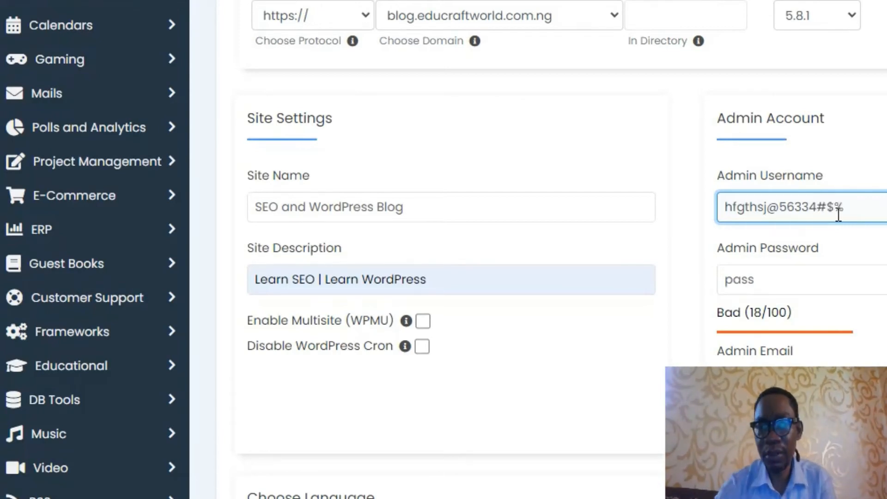
Step: Type a new admin password, lengthening it until it's rated Strong (100/100)
{"action": "left_click", "coordinate": [795, 281]}
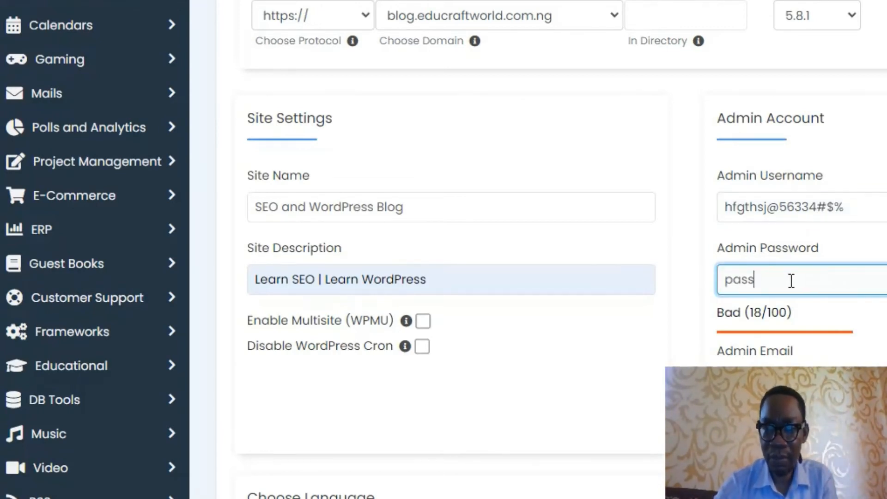
{"action": "left_click", "coordinate": [886, 280]}
{"action": "left_click_drag", "start_coordinate": [793, 280], "coordinate": [721, 280]}
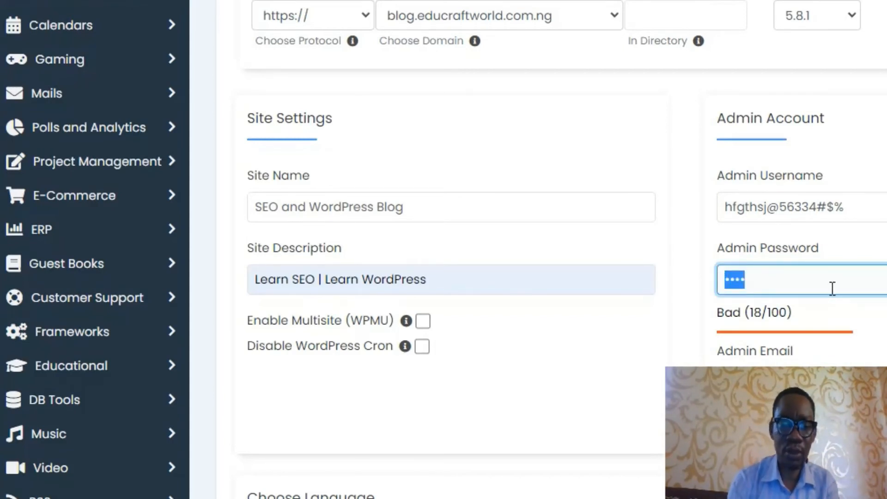
{"action": "type", "text": "•••••••"}
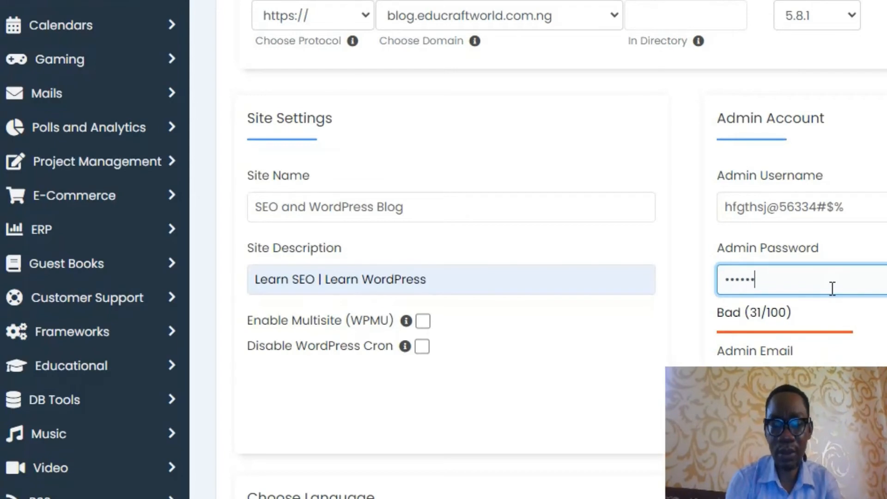
{"action": "type", "text": "•"}
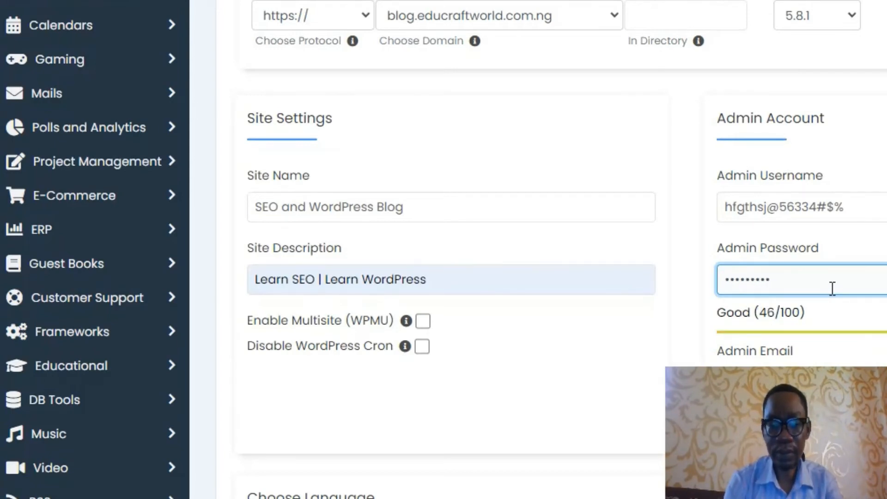
{"action": "type", "text": "•"}
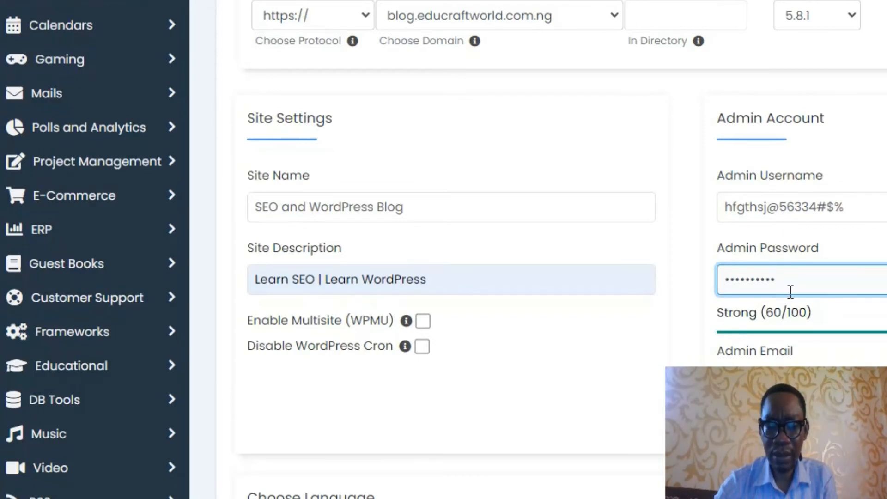
{"action": "left_click_drag", "start_coordinate": [802, 287], "coordinate": [726, 286]}
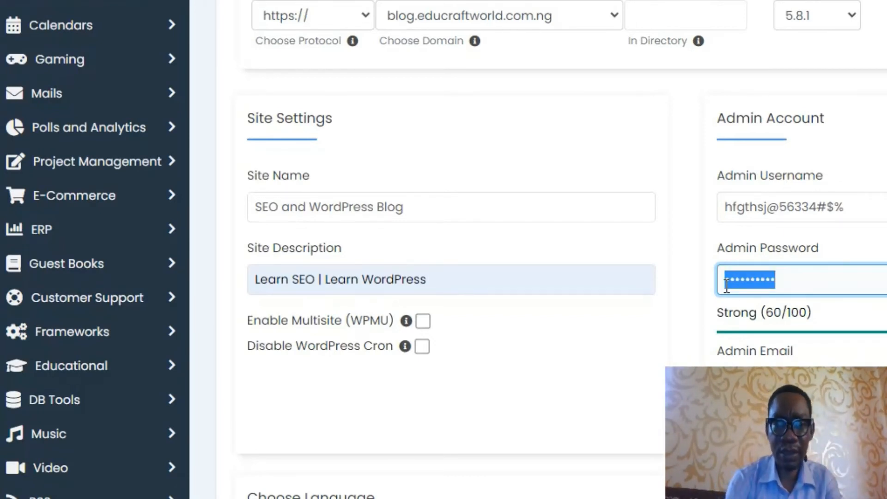
{"action": "type", "text": "•••••••••"}
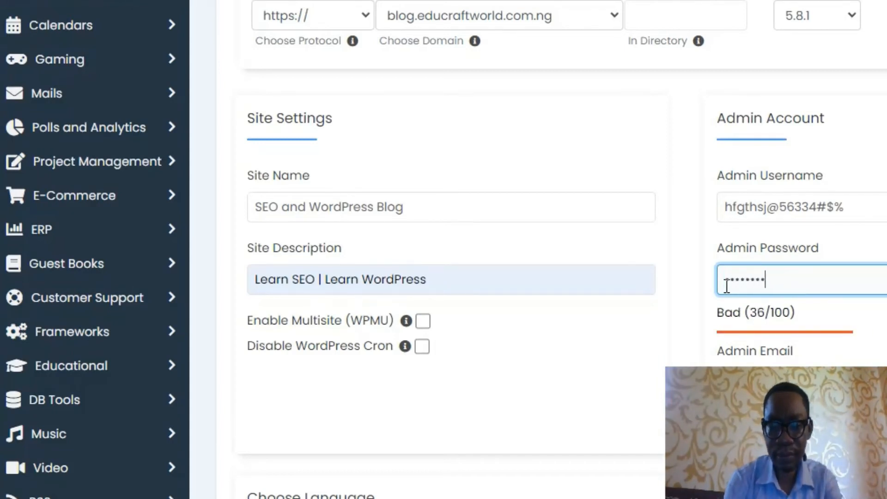
{"action": "type", "text": "•••••••"}
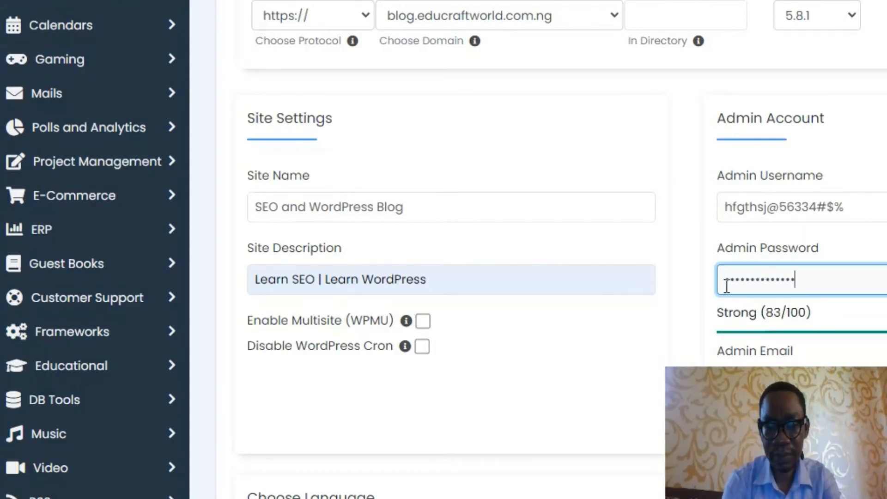
{"action": "type", "text": "•••"}
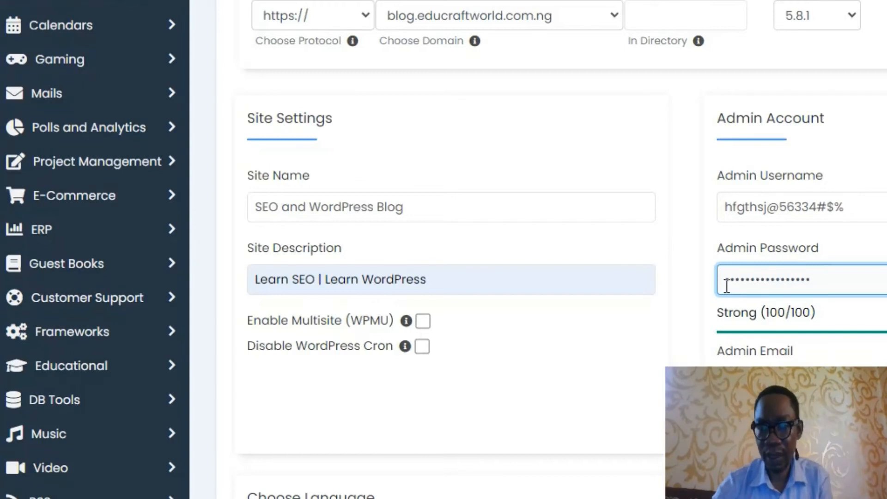
{"action": "scroll", "coordinate": [764, 319], "scroll_direction": "down", "scroll_amount": 2}
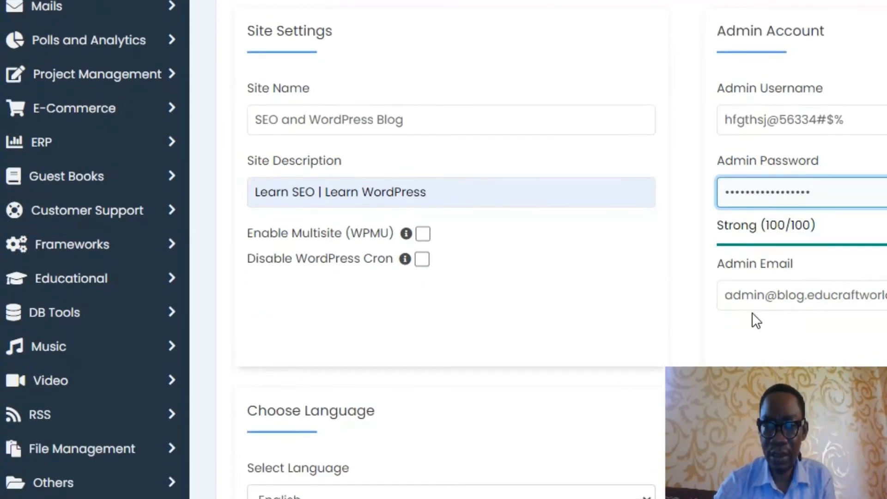
{"action": "left_click", "coordinate": [809, 291]}
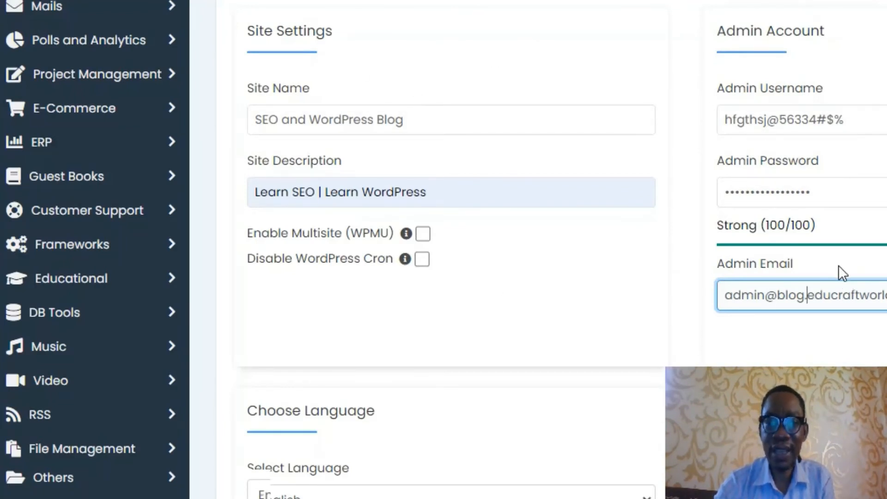
{"action": "scroll", "coordinate": [842, 272], "scroll_direction": "down", "scroll_amount": 3}
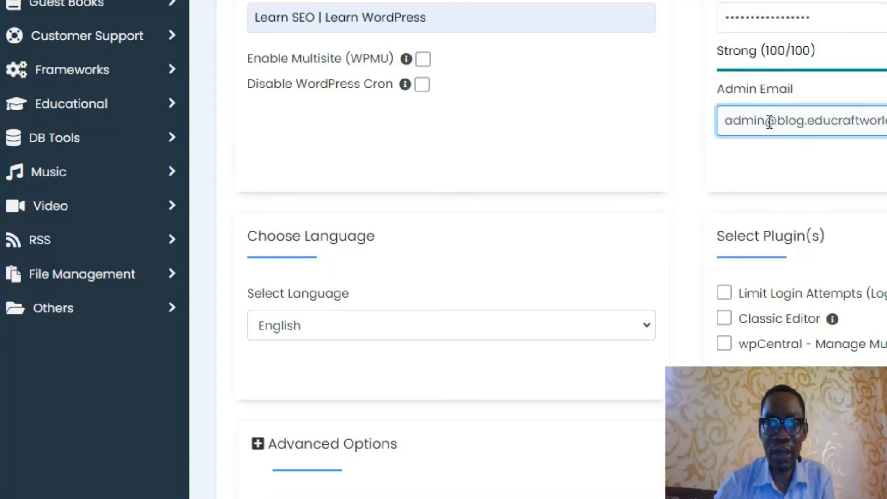
{"action": "scroll", "coordinate": [768, 123], "scroll_direction": "down", "scroll_amount": 2}
{"action": "left_click", "coordinate": [478, 243]}
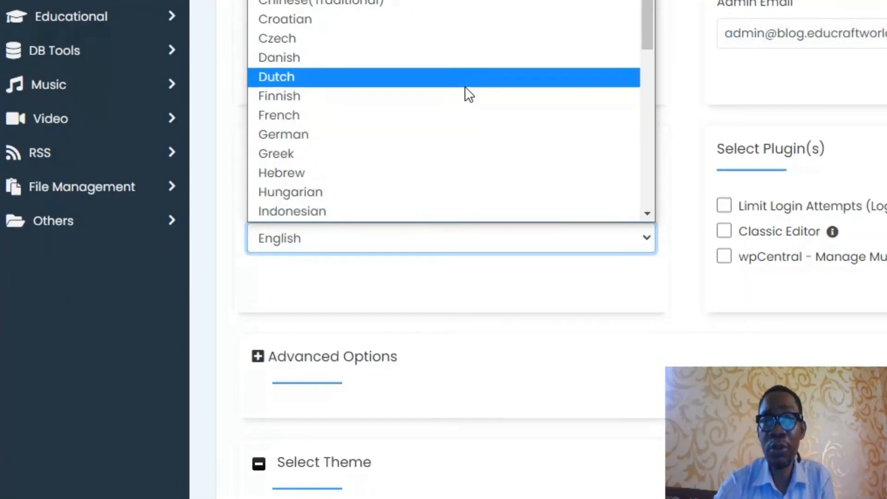
{"action": "scroll", "coordinate": [419, 167], "scroll_direction": "down", "scroll_amount": 5}
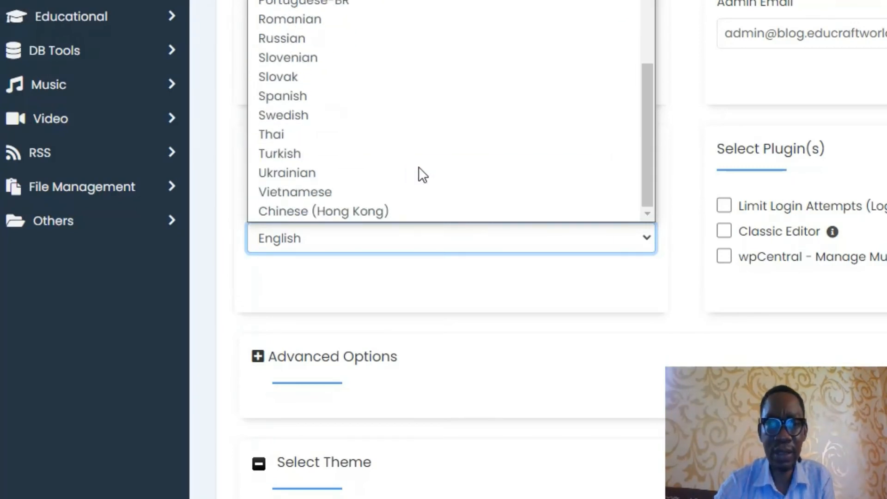
{"action": "left_click", "coordinate": [424, 278]}
{"action": "scroll", "coordinate": [469, 270], "scroll_direction": "down", "scroll_amount": 10}
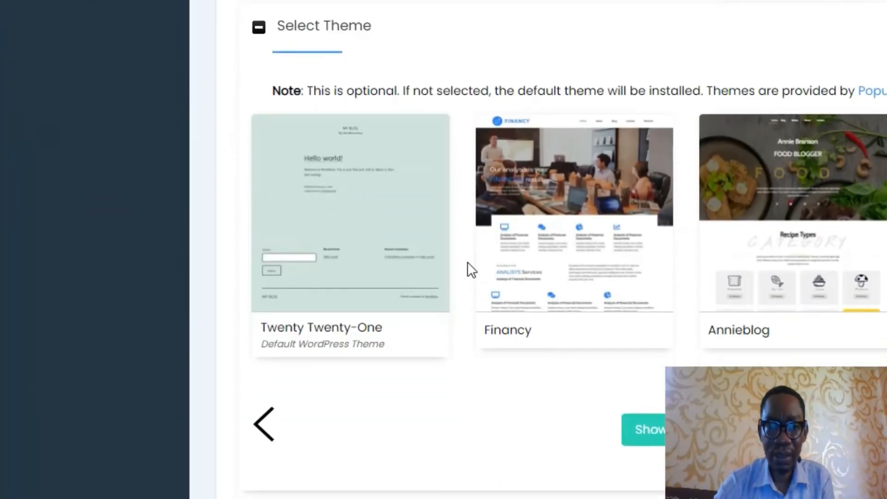
{"action": "scroll", "coordinate": [467, 263], "scroll_direction": "down", "scroll_amount": 6}
{"action": "scroll", "coordinate": [531, 252], "scroll_direction": "up", "scroll_amount": 3}
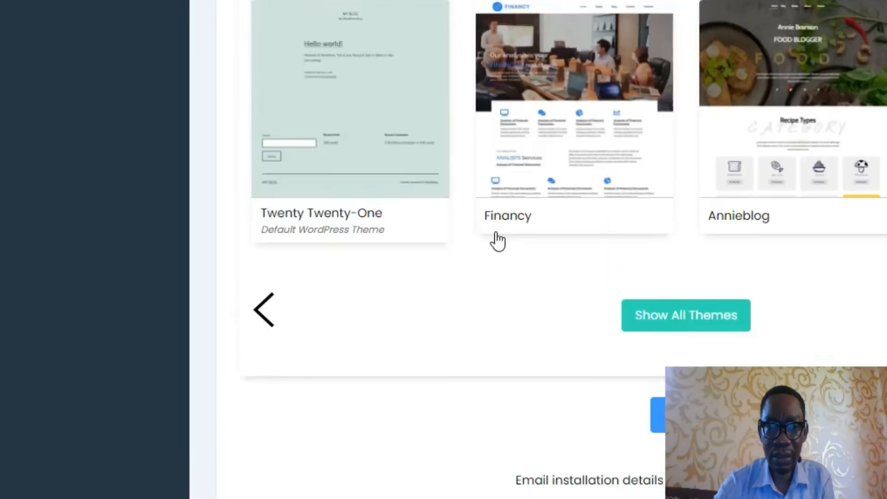
{"action": "scroll", "coordinate": [498, 240], "scroll_direction": "up", "scroll_amount": 1}
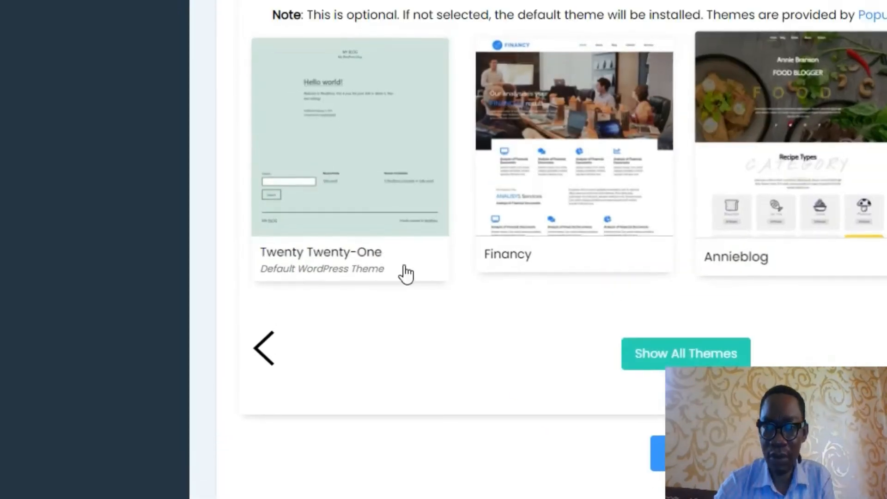
{"action": "scroll", "coordinate": [499, 298], "scroll_direction": "down", "scroll_amount": 2}
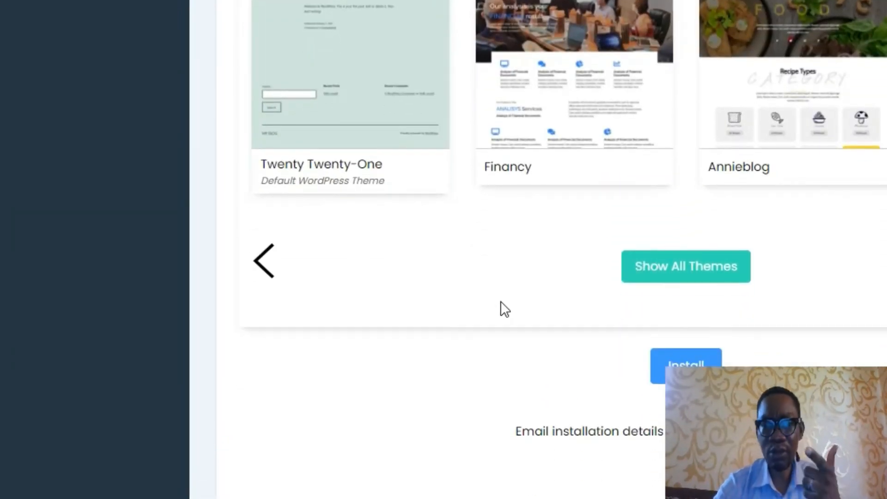
{"action": "scroll", "coordinate": [501, 303], "scroll_direction": "down", "scroll_amount": 2}
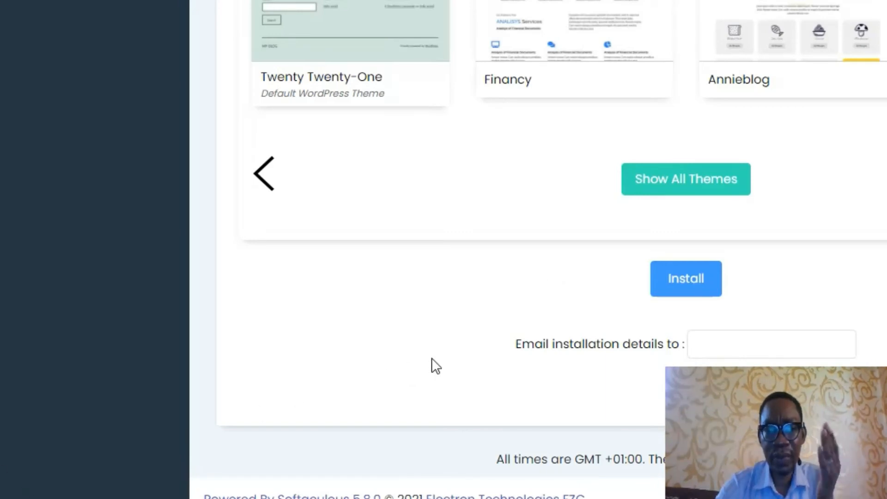
Step: Submit the install, decline saving the password, and read the invalid-username-characters error
{"action": "left_click", "coordinate": [691, 285]}
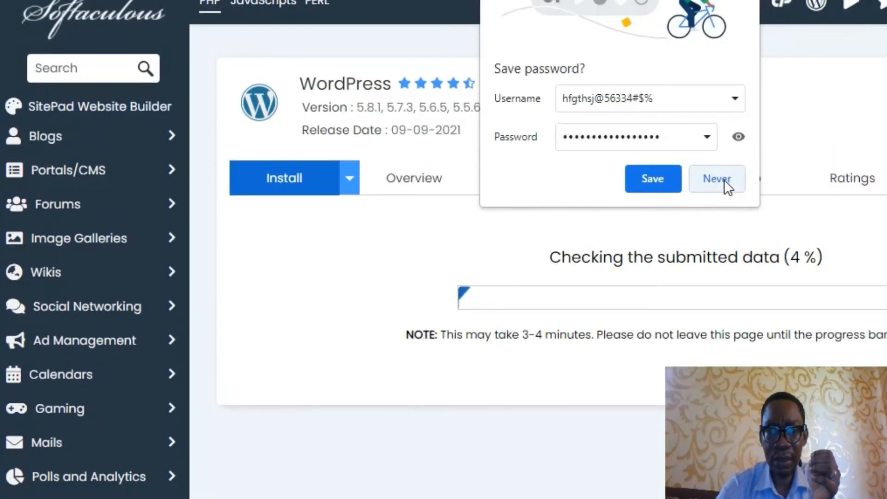
{"action": "left_click", "coordinate": [715, 182]}
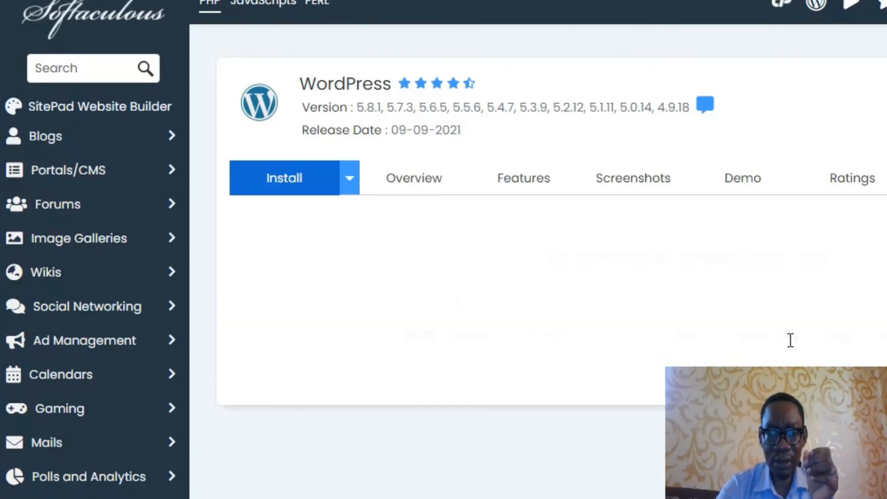
{"action": "scroll", "coordinate": [657, 327], "scroll_direction": "down", "scroll_amount": 4}
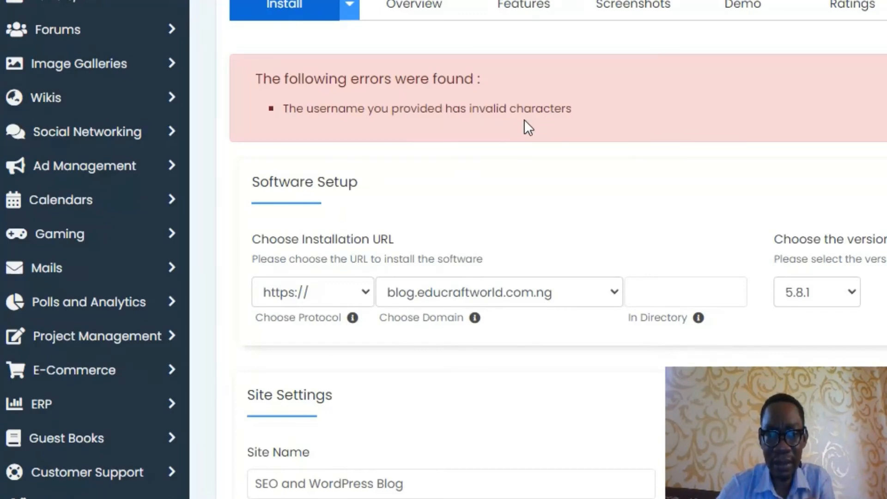
Step: Replace the rejected admin username in the WordPress installer with a new username
{"action": "scroll", "coordinate": [725, 251], "scroll_direction": "down", "scroll_amount": 5}
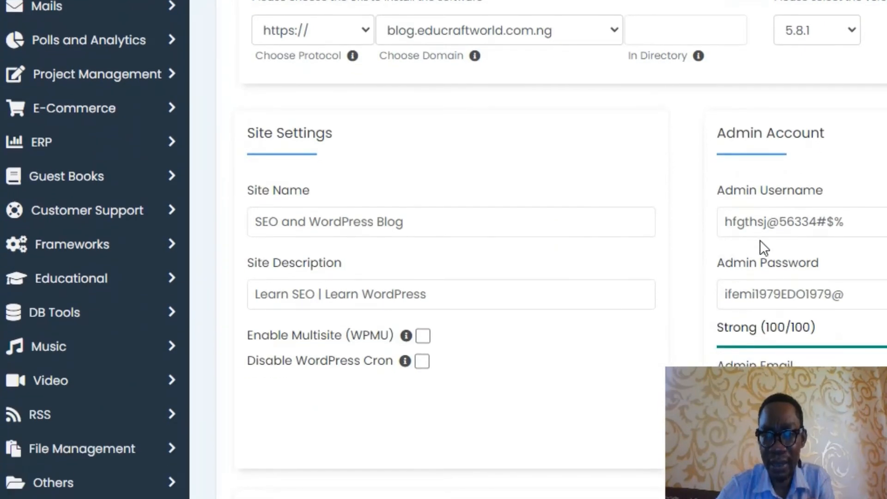
{"action": "left_click", "coordinate": [816, 226]}
{"action": "left_click_drag", "start_coordinate": [853, 224], "coordinate": [679, 227]}
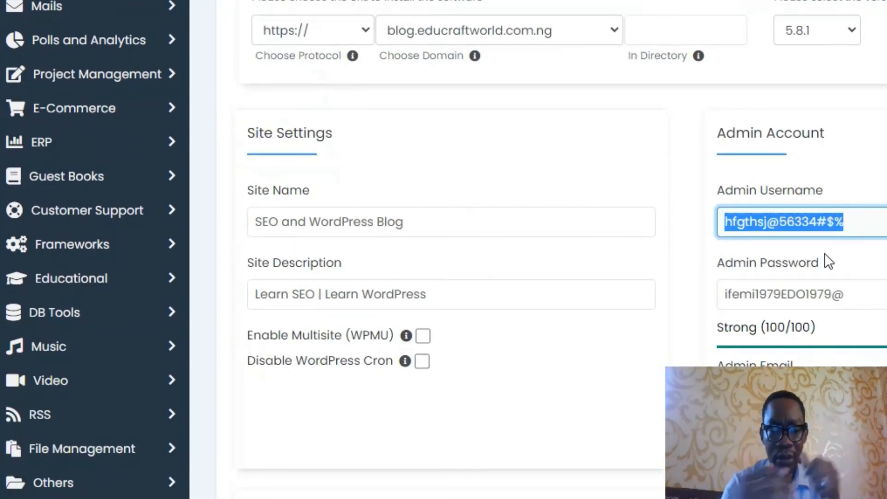
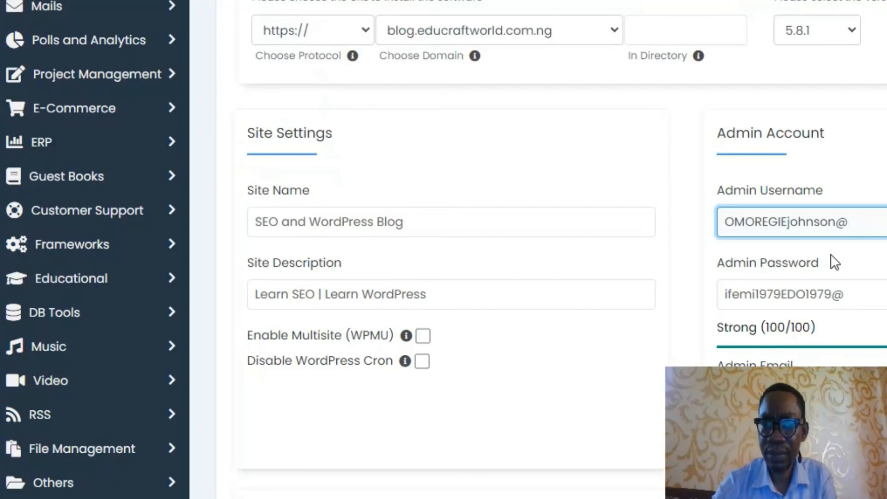
{"action": "scroll", "coordinate": [835, 263], "scroll_direction": "down", "scroll_amount": 9}
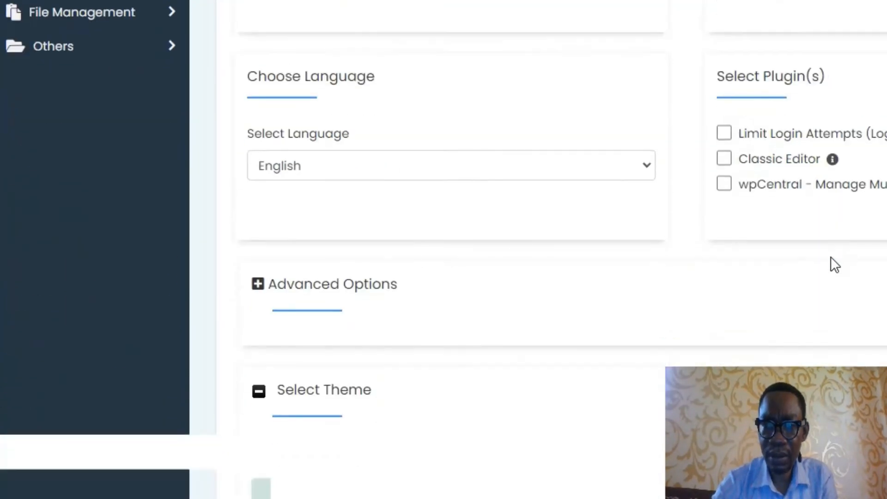
{"action": "scroll", "coordinate": [830, 257], "scroll_direction": "down", "scroll_amount": 8}
{"action": "scroll", "coordinate": [829, 255], "scroll_direction": "up", "scroll_amount": 16}
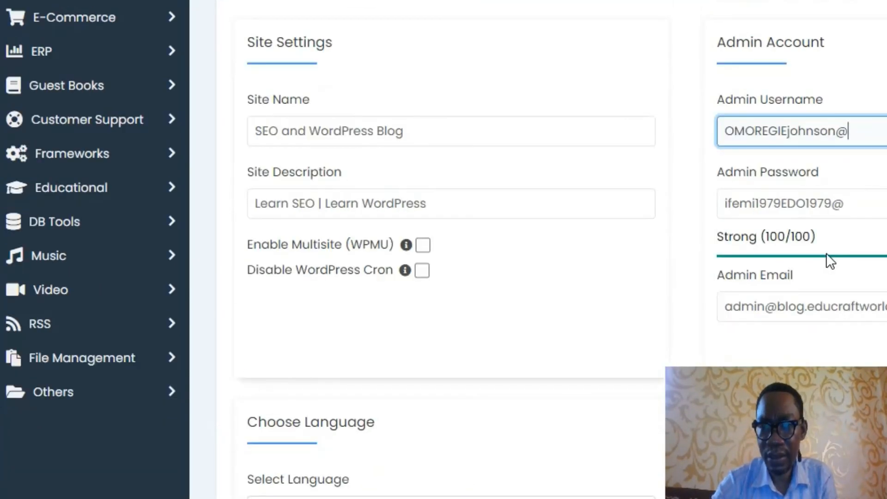
{"action": "scroll", "coordinate": [830, 264], "scroll_direction": "up", "scroll_amount": 4}
{"action": "scroll", "coordinate": [833, 286], "scroll_direction": "down", "scroll_amount": 20}
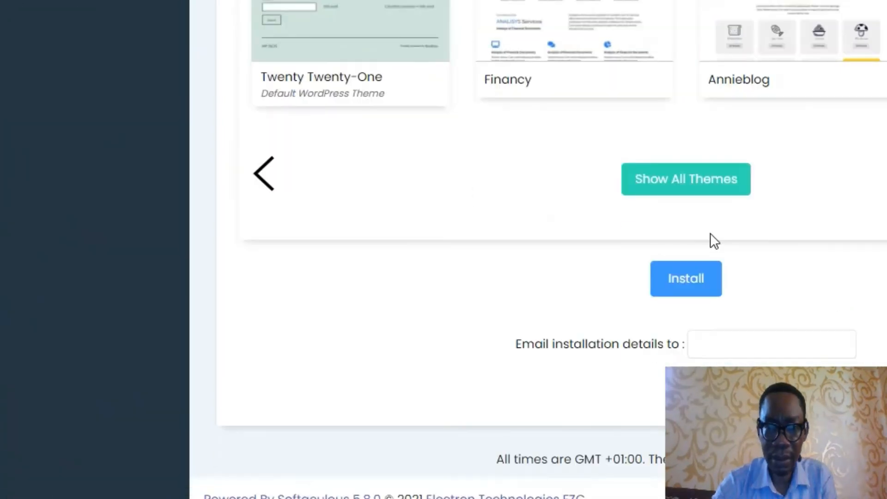
Step: Run the WordPress installation again with the corrected admin username
{"action": "left_click", "coordinate": [680, 284]}
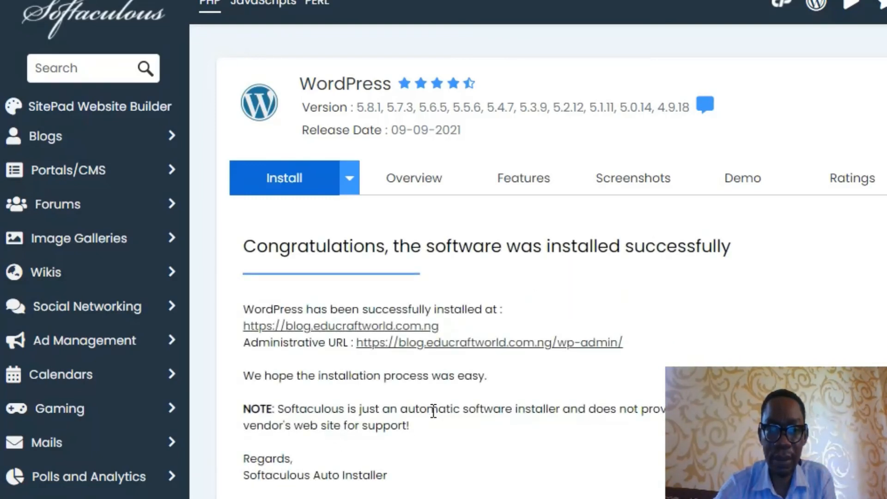
{"action": "scroll", "coordinate": [442, 405], "scroll_direction": "down", "scroll_amount": 2}
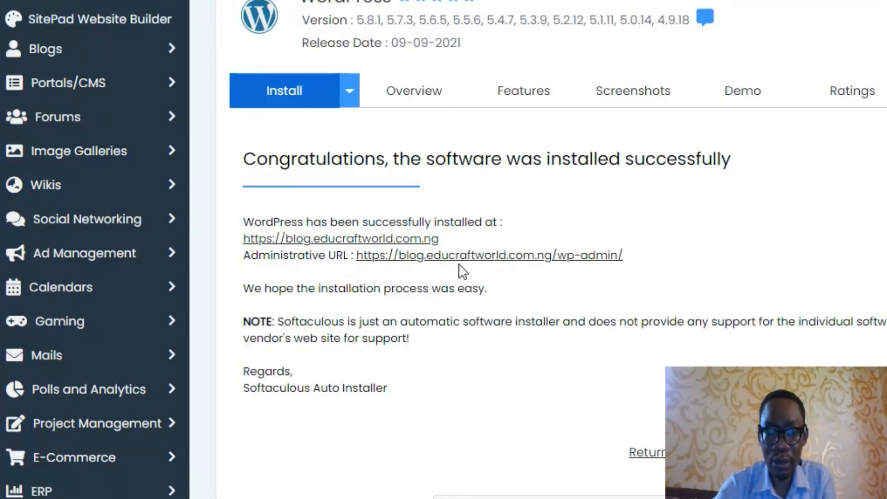
{"action": "right_click", "coordinate": [308, 245]}
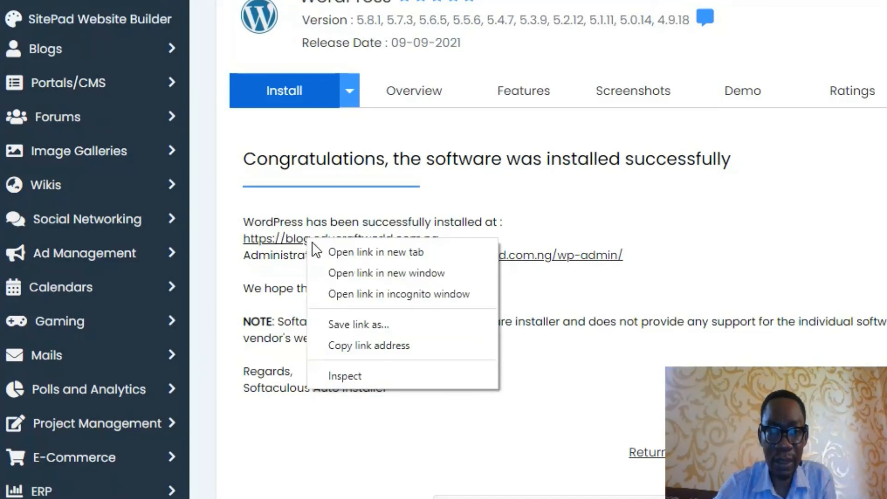
{"action": "left_click", "coordinate": [354, 252]}
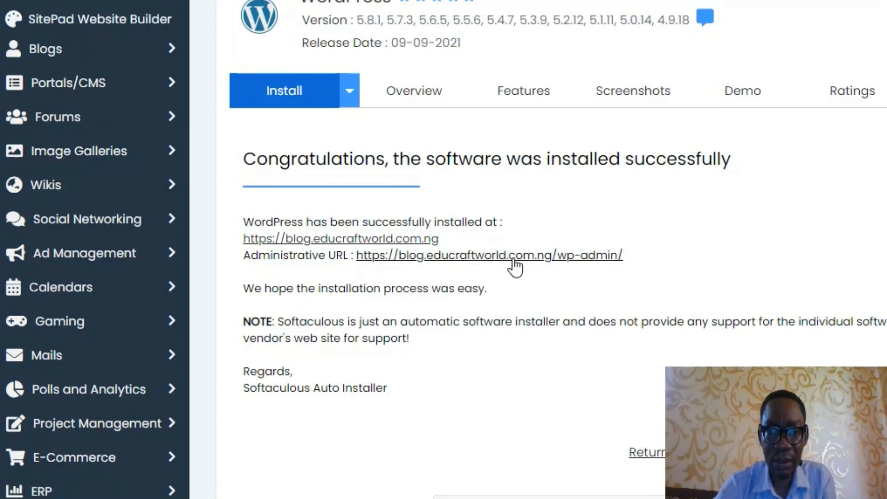
{"action": "right_click", "coordinate": [515, 258]}
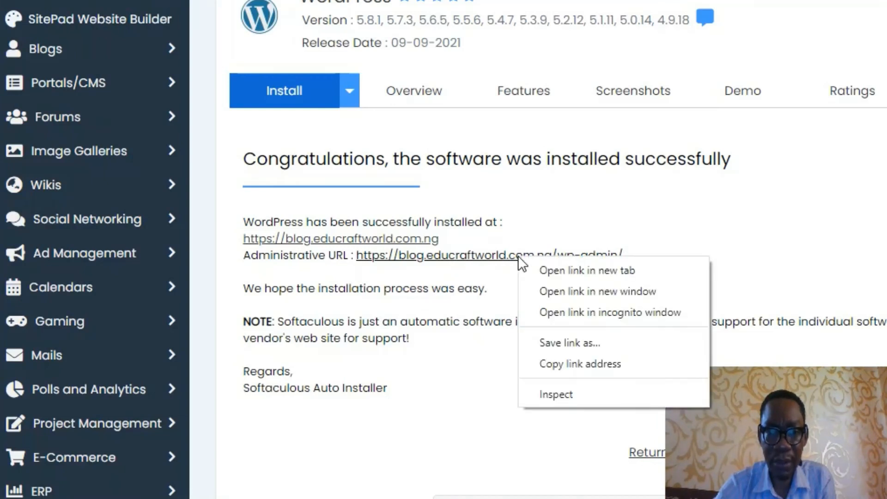
{"action": "left_click", "coordinate": [562, 272]}
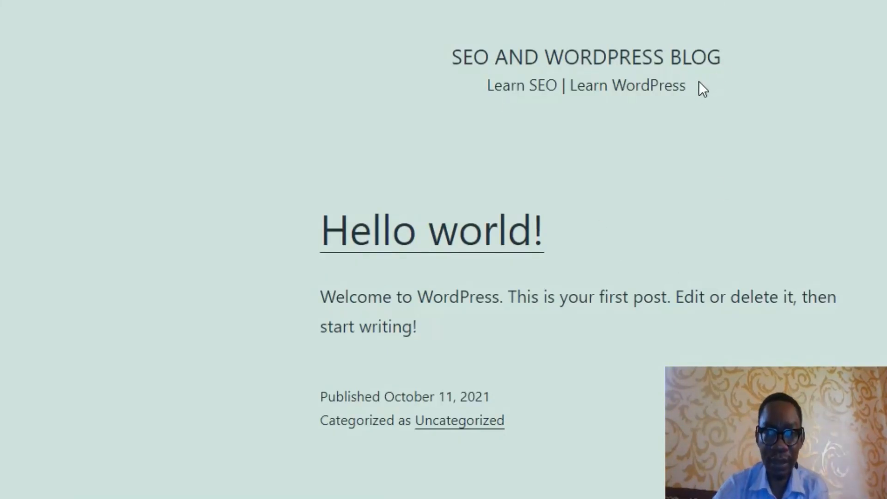
Step: Scroll through the SEO and WordPress Blog home page to view the Hello world! post
{"action": "scroll", "coordinate": [501, 270], "scroll_direction": "down", "scroll_amount": 7}
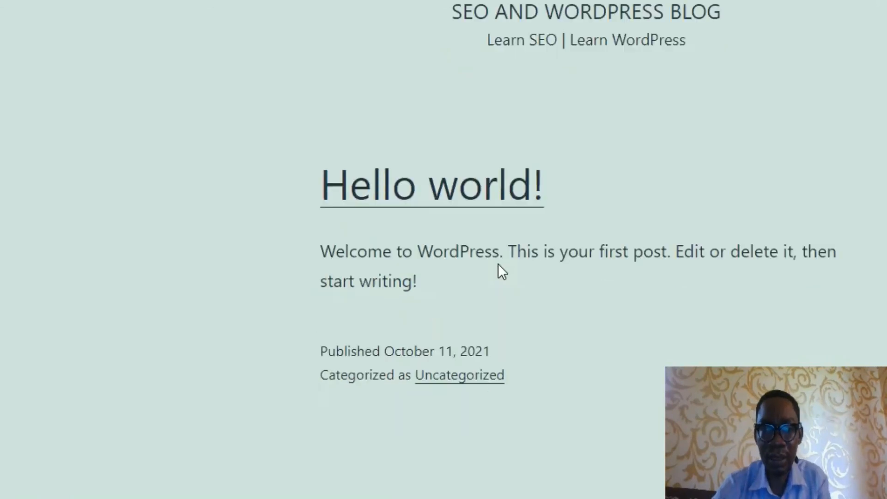
{"action": "scroll", "coordinate": [501, 270], "scroll_direction": "up", "scroll_amount": 7}
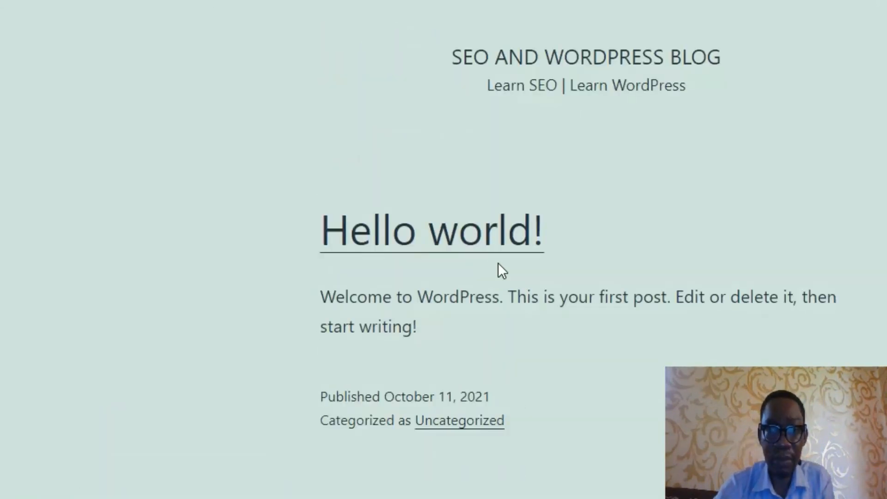
{"action": "scroll", "coordinate": [499, 261], "scroll_direction": "down", "scroll_amount": 5}
{"action": "scroll", "coordinate": [499, 262], "scroll_direction": "up", "scroll_amount": 5}
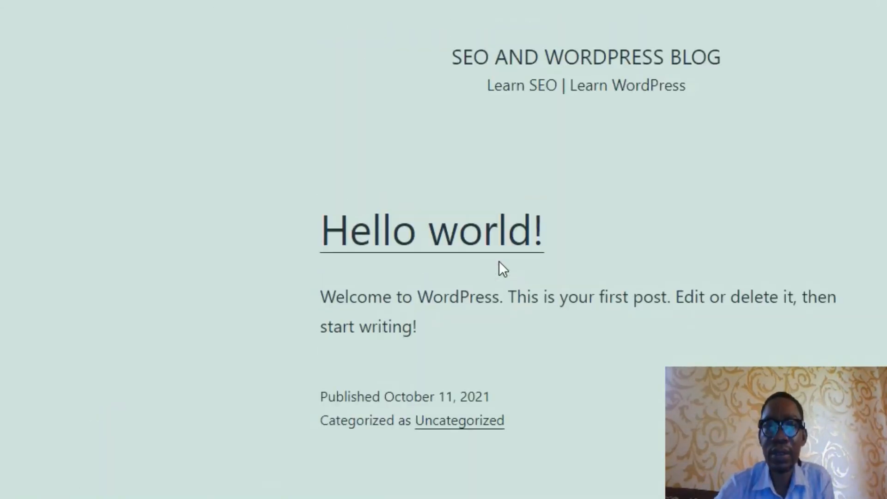
{"action": "scroll", "coordinate": [499, 262], "scroll_direction": "down", "scroll_amount": 2}
{"action": "scroll", "coordinate": [499, 262], "scroll_direction": "up", "scroll_amount": 2}
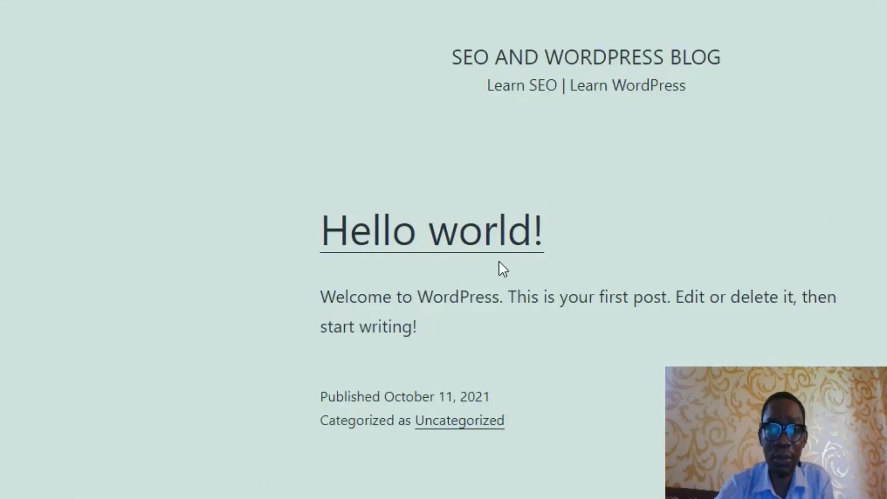
{"action": "scroll", "coordinate": [499, 262], "scroll_direction": "down", "scroll_amount": 4}
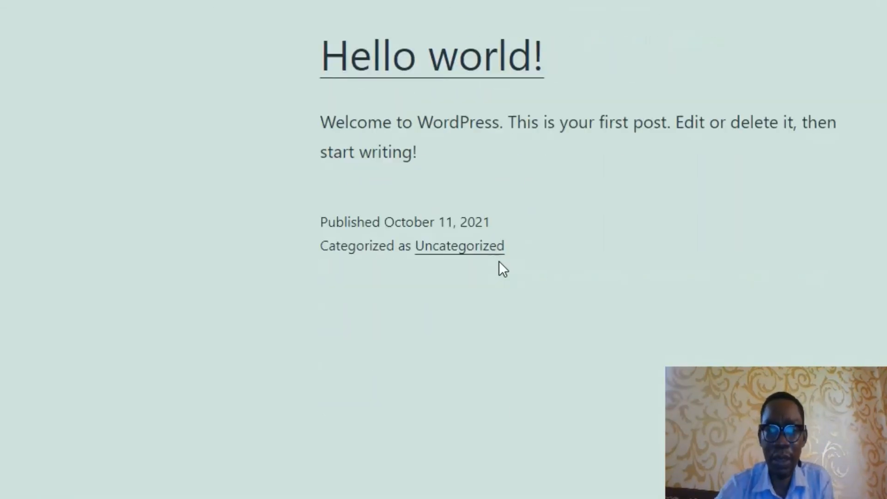
{"action": "scroll", "coordinate": [499, 262], "scroll_direction": "up", "scroll_amount": 4}
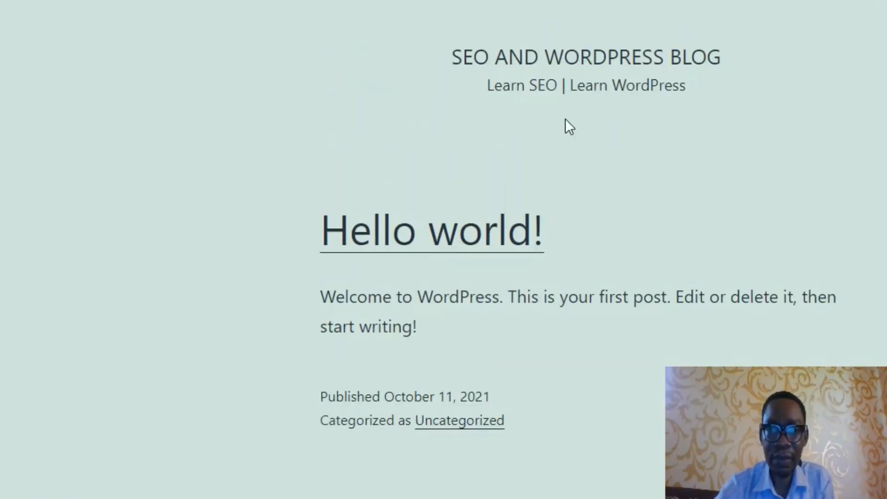